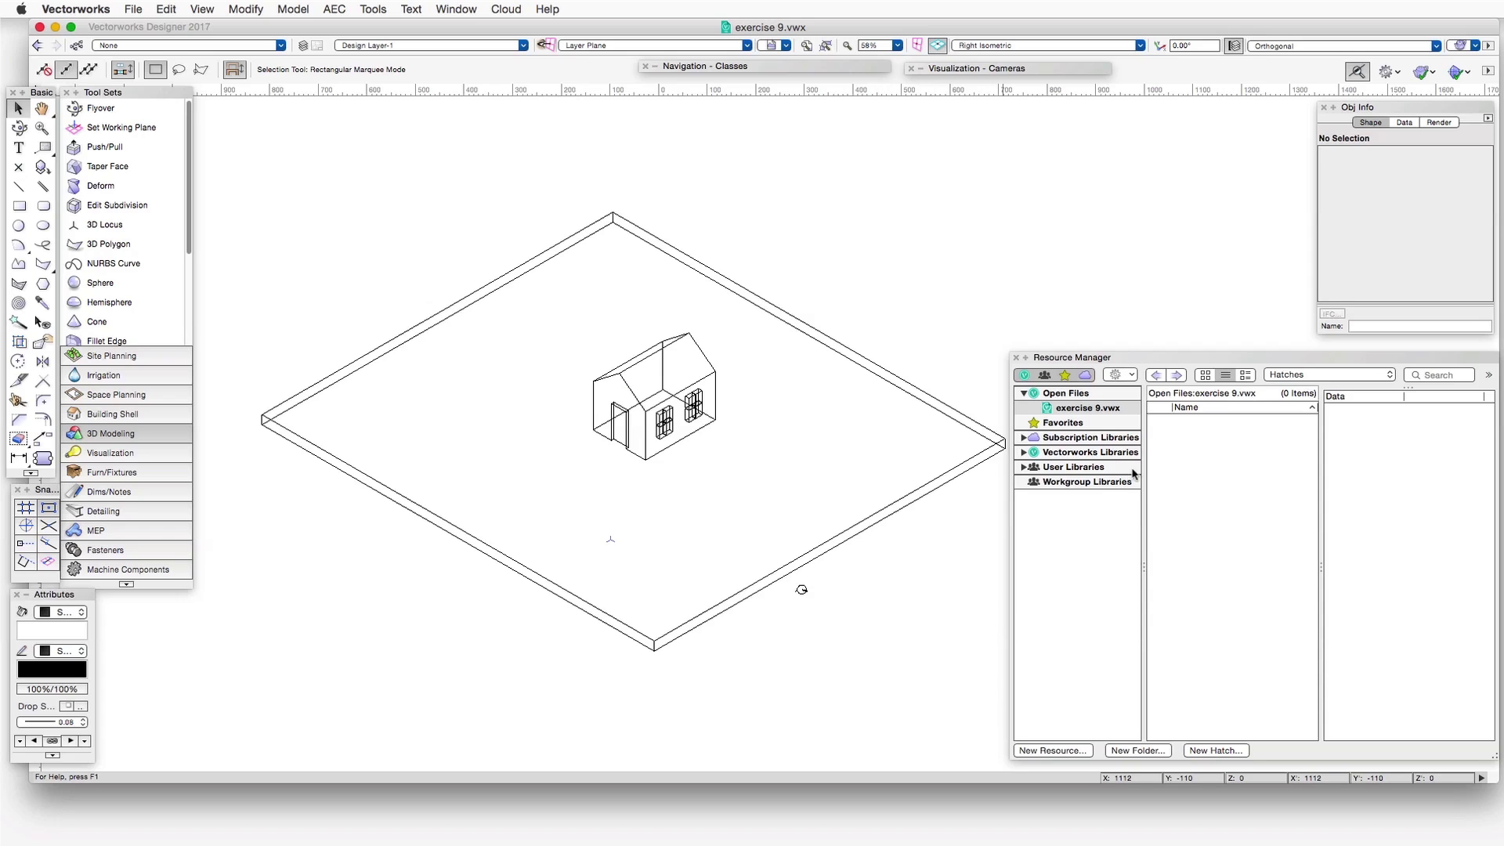
Switch the Resource Manager's resource type from hatches to Renderworks Textures.
click(1177, 356)
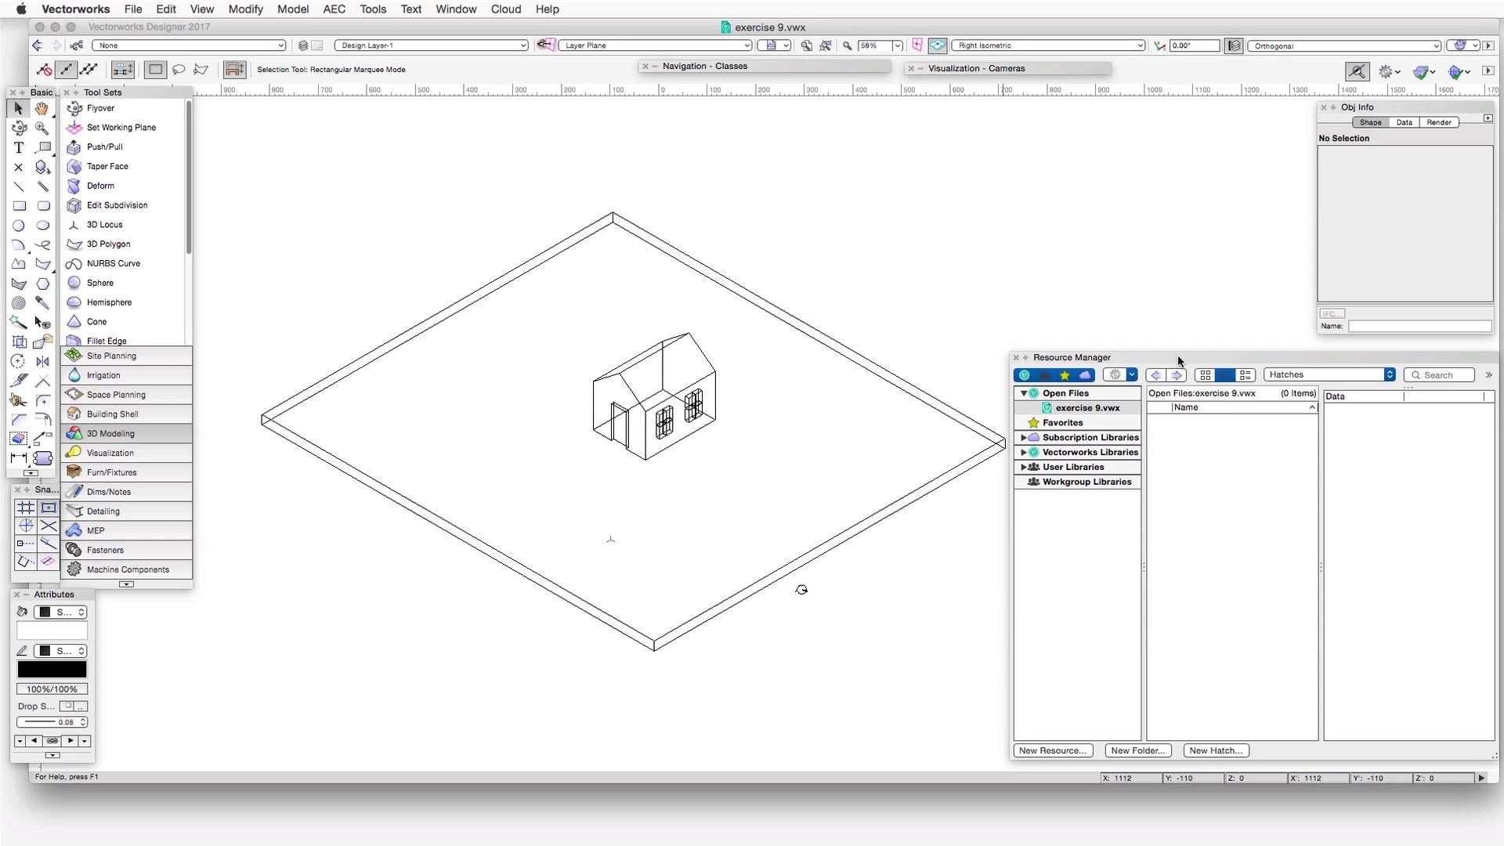
click(1315, 378)
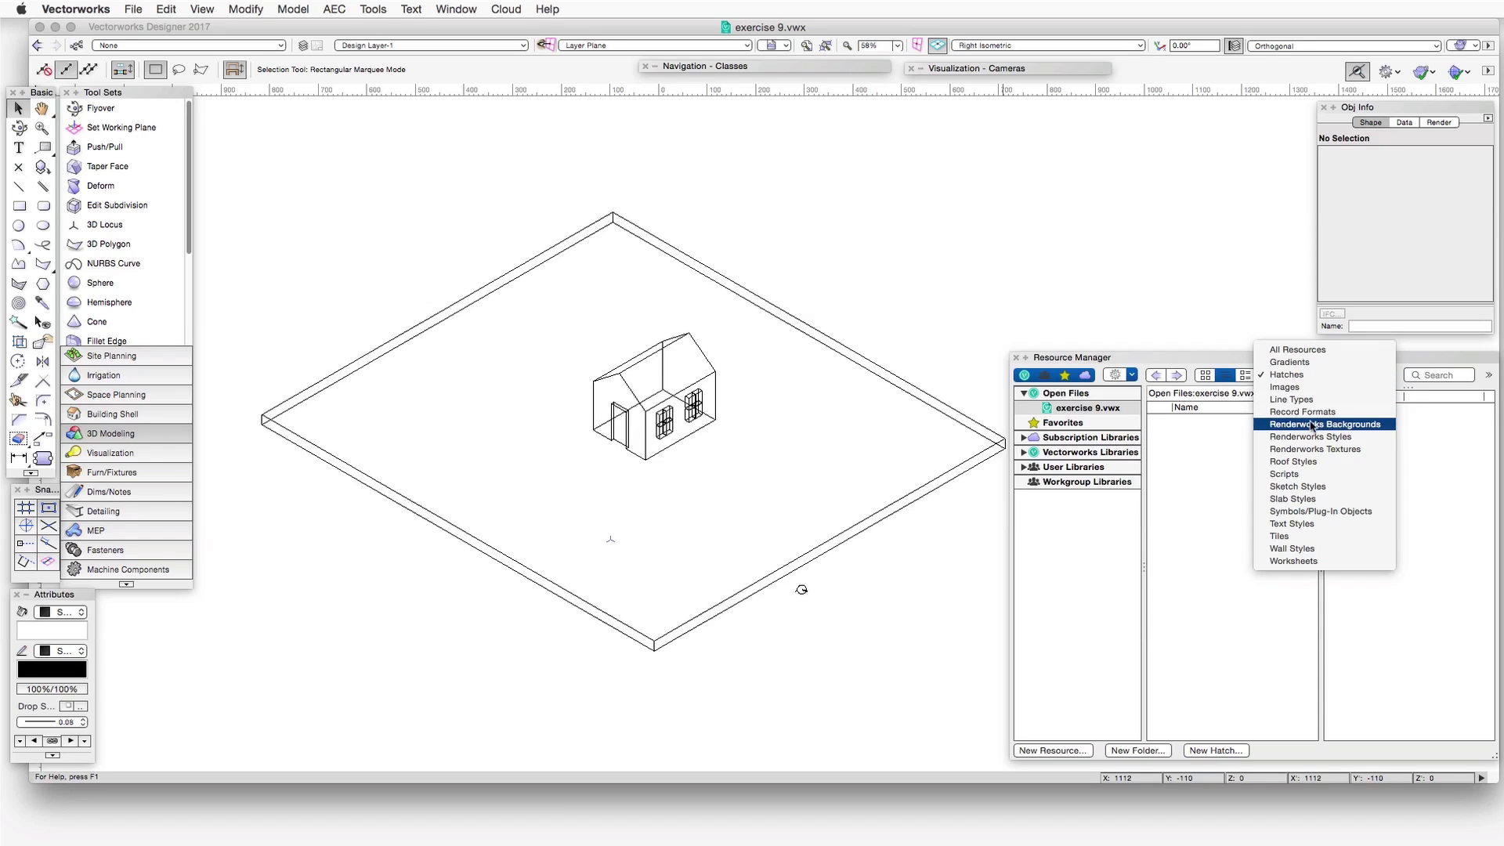
click(1317, 450)
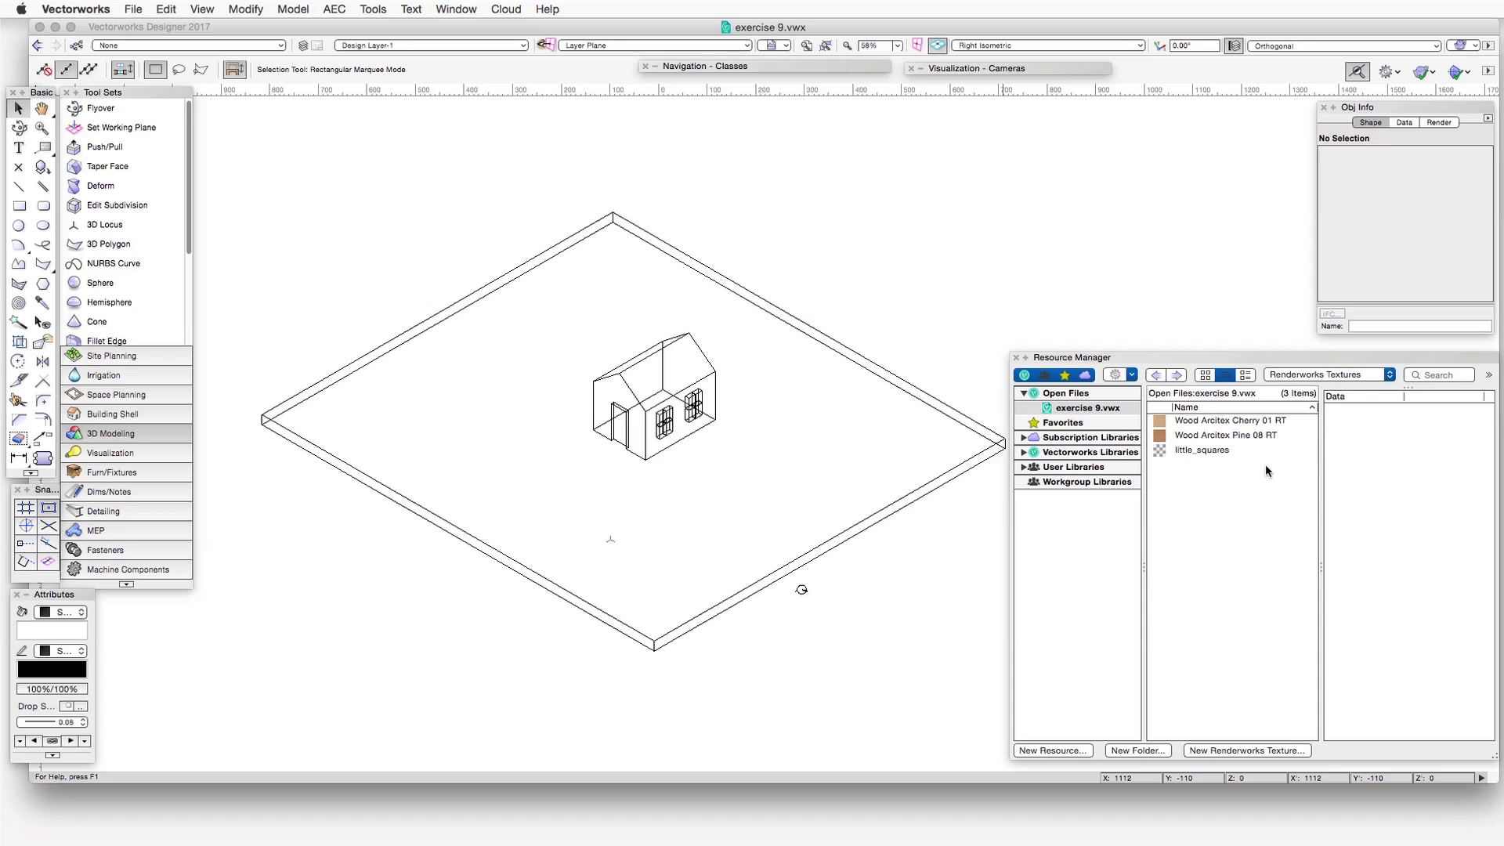
Create a new Renderworks texture, Texture-1, from the Resource Manager's context menu.
right_click(1220, 515)
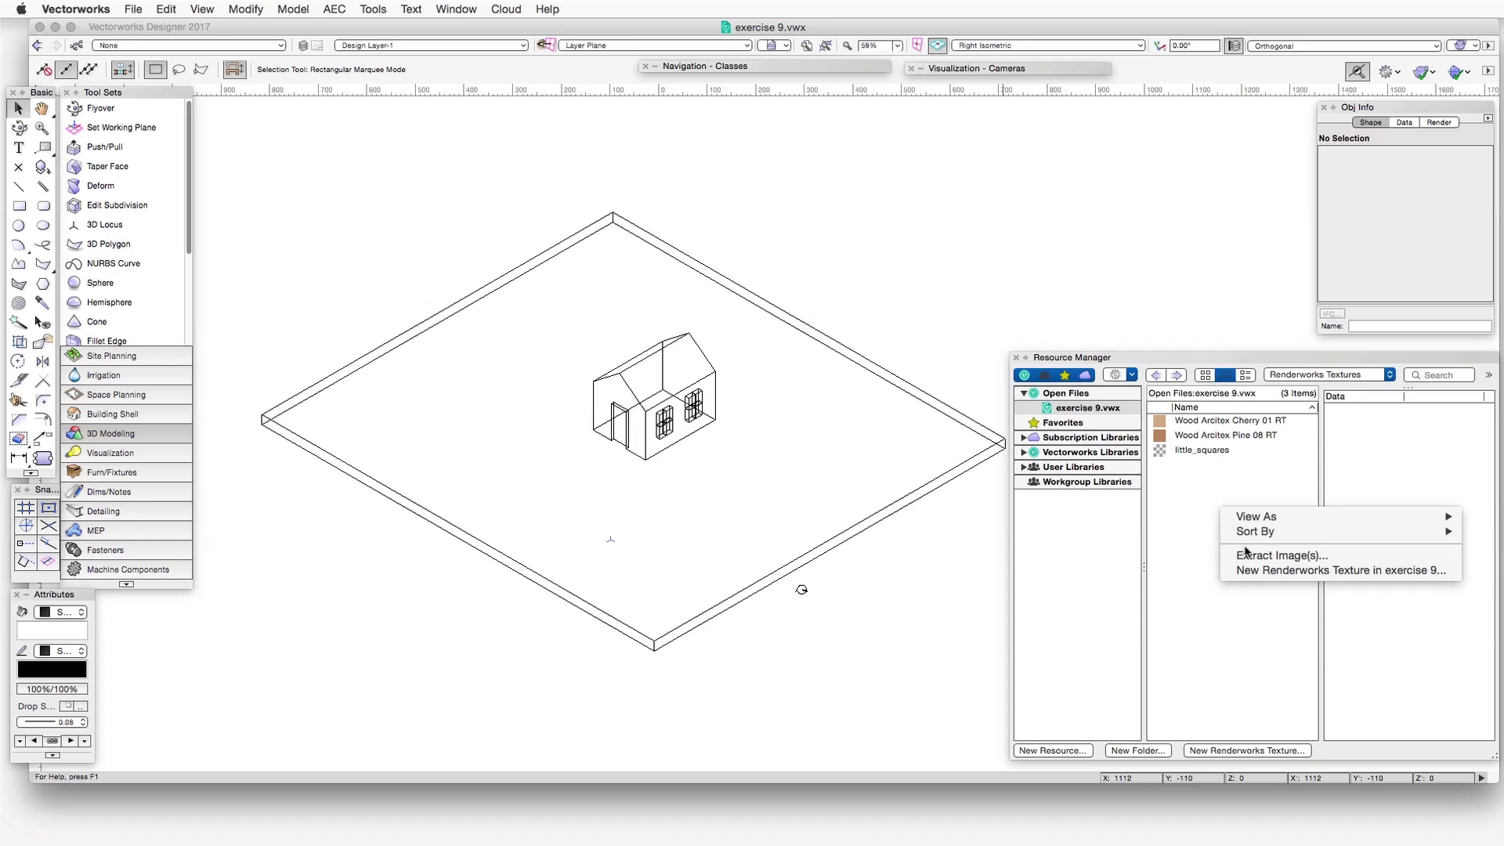
click(1253, 570)
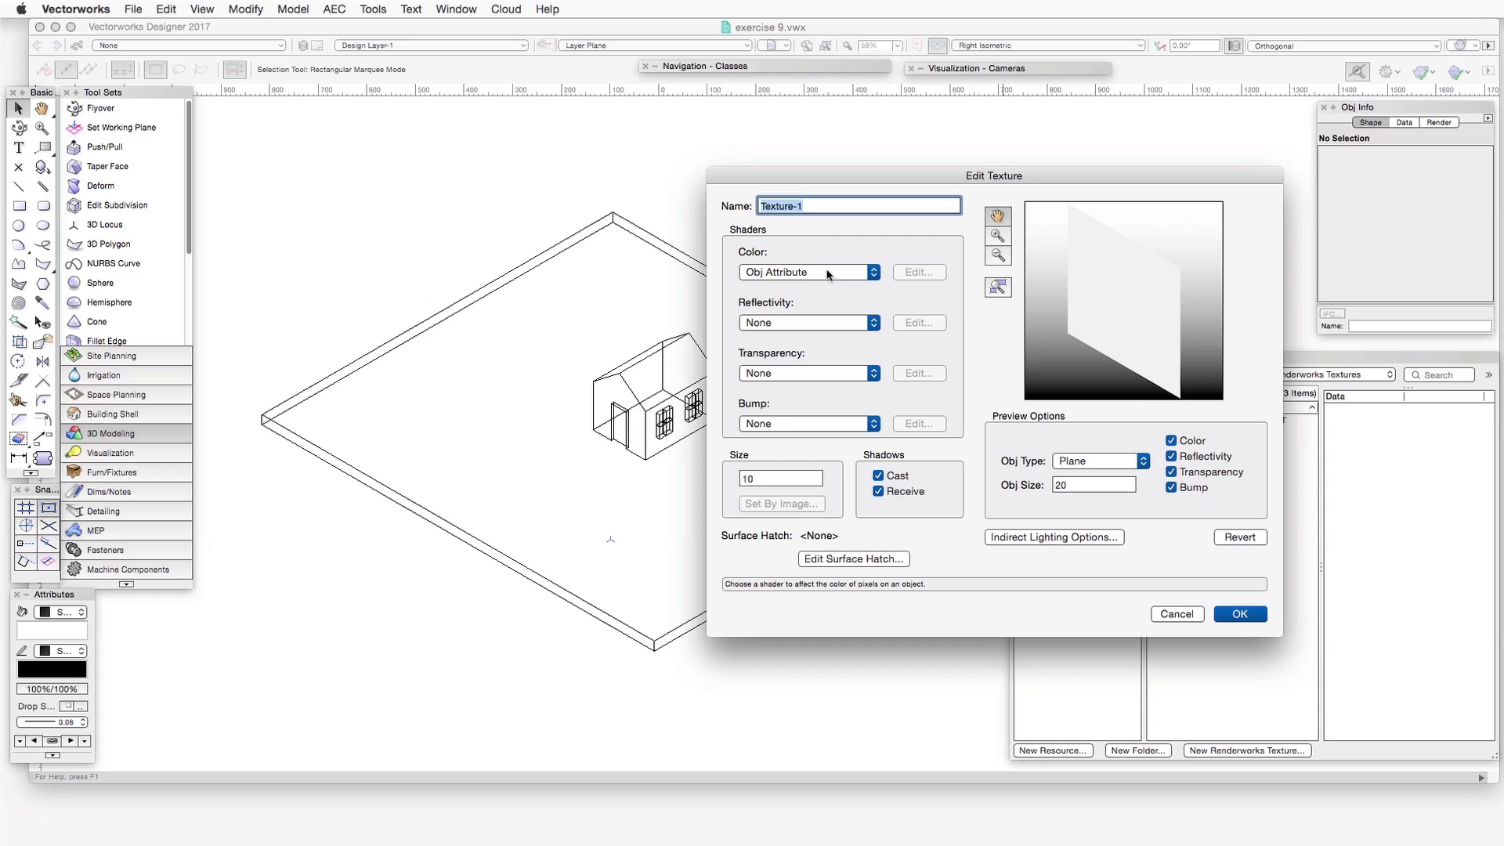
Set the Color shader to Bricks, then change it to Pavement.
click(828, 273)
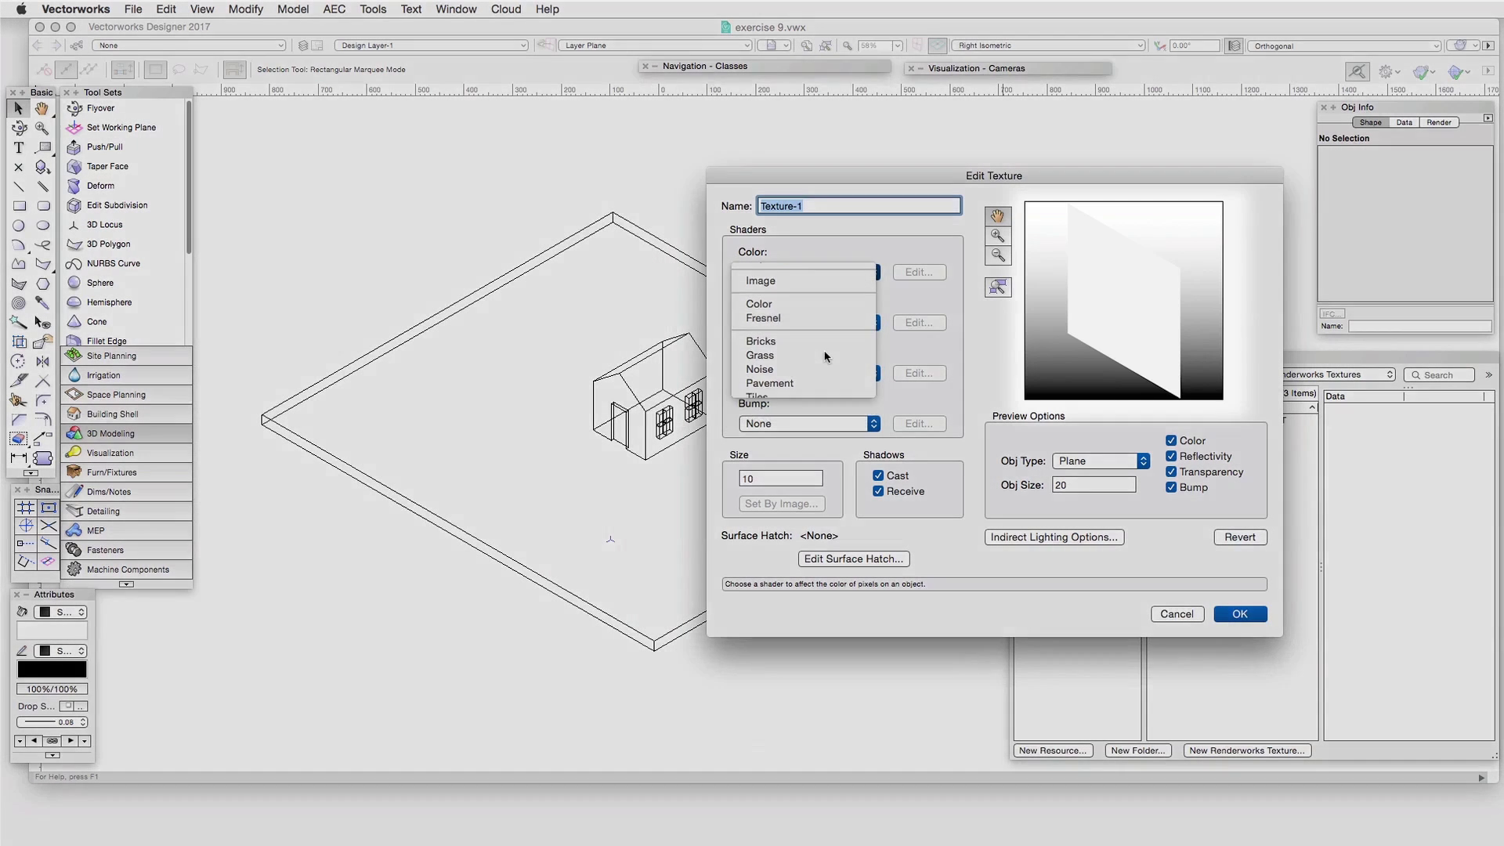
click(825, 356)
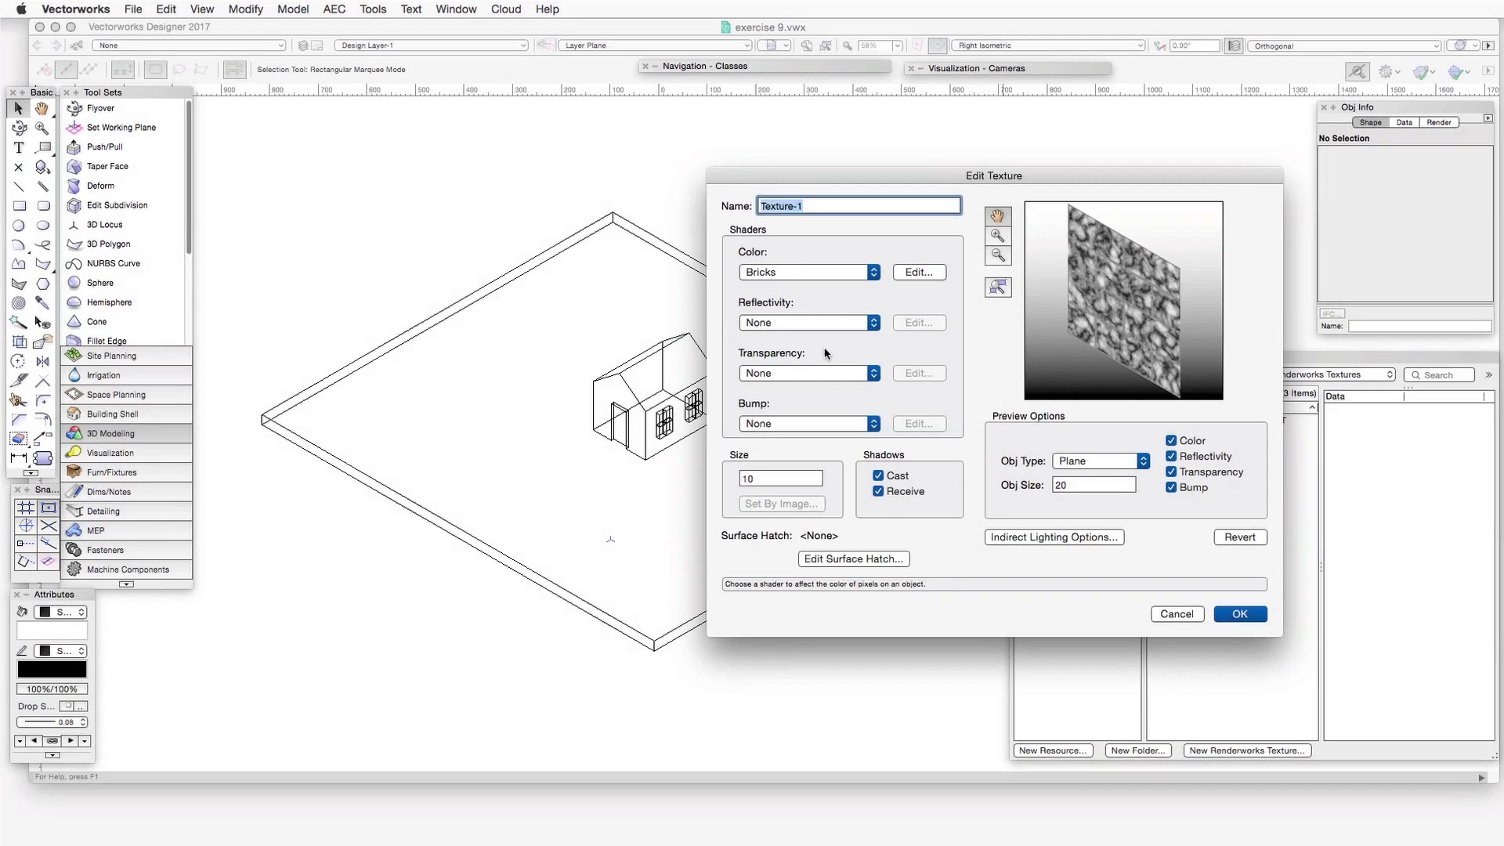
click(815, 274)
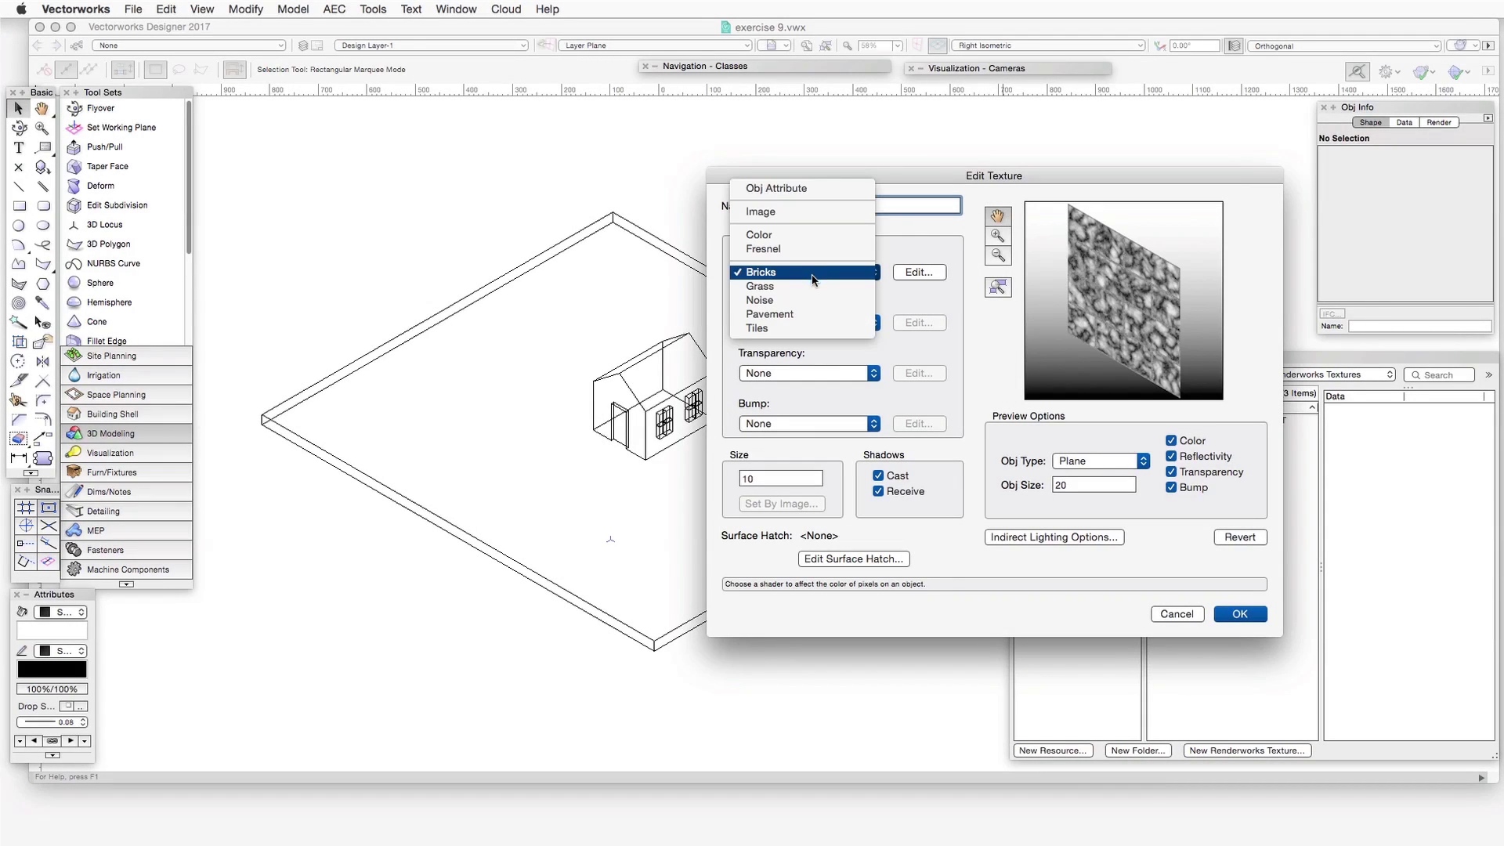
click(811, 313)
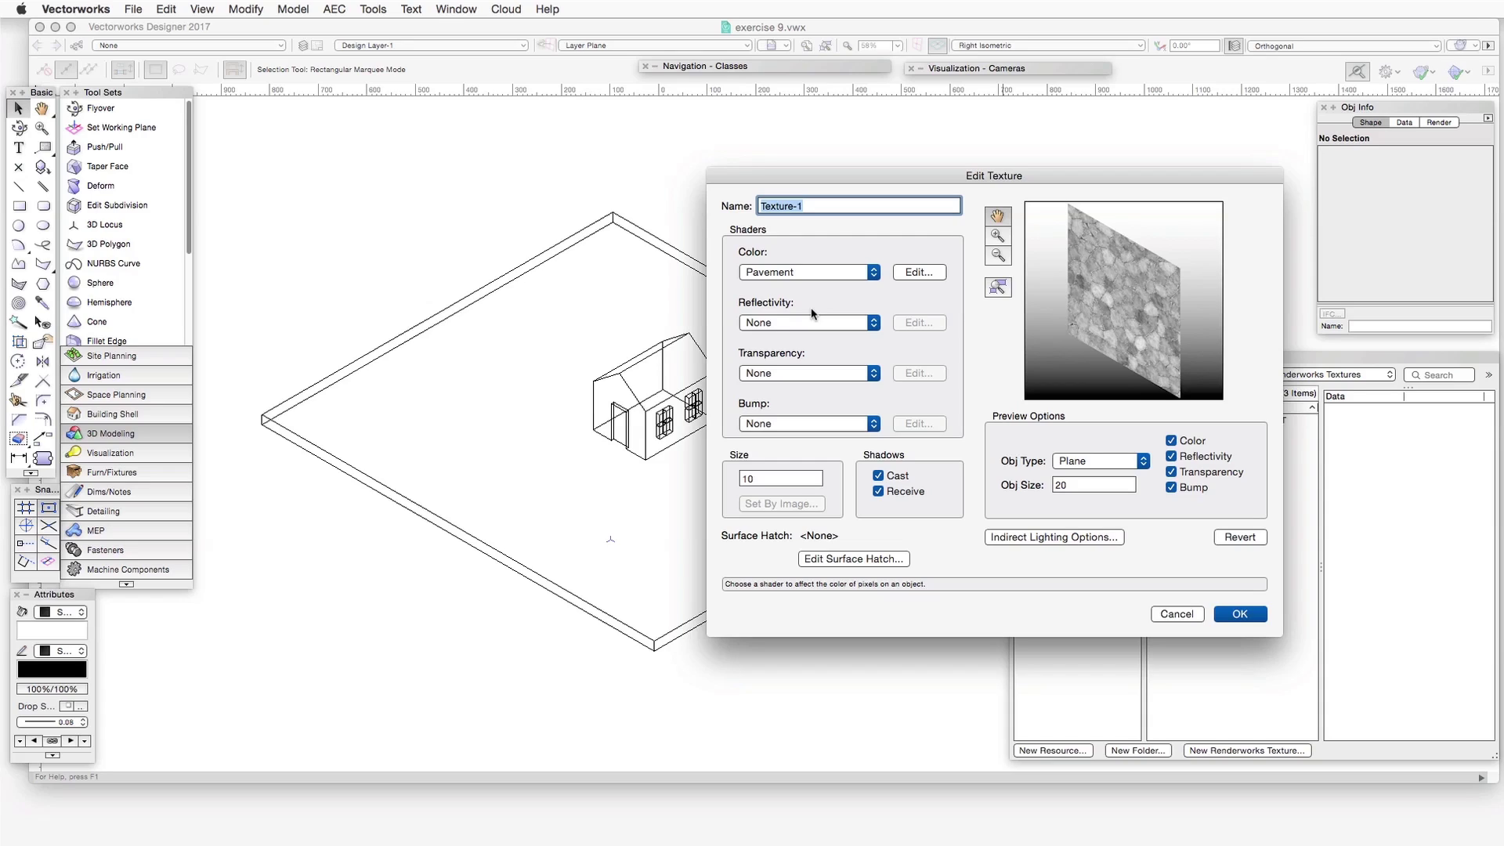
Set the Pavement shader's Stones Colors to blue and confirm.
click(920, 273)
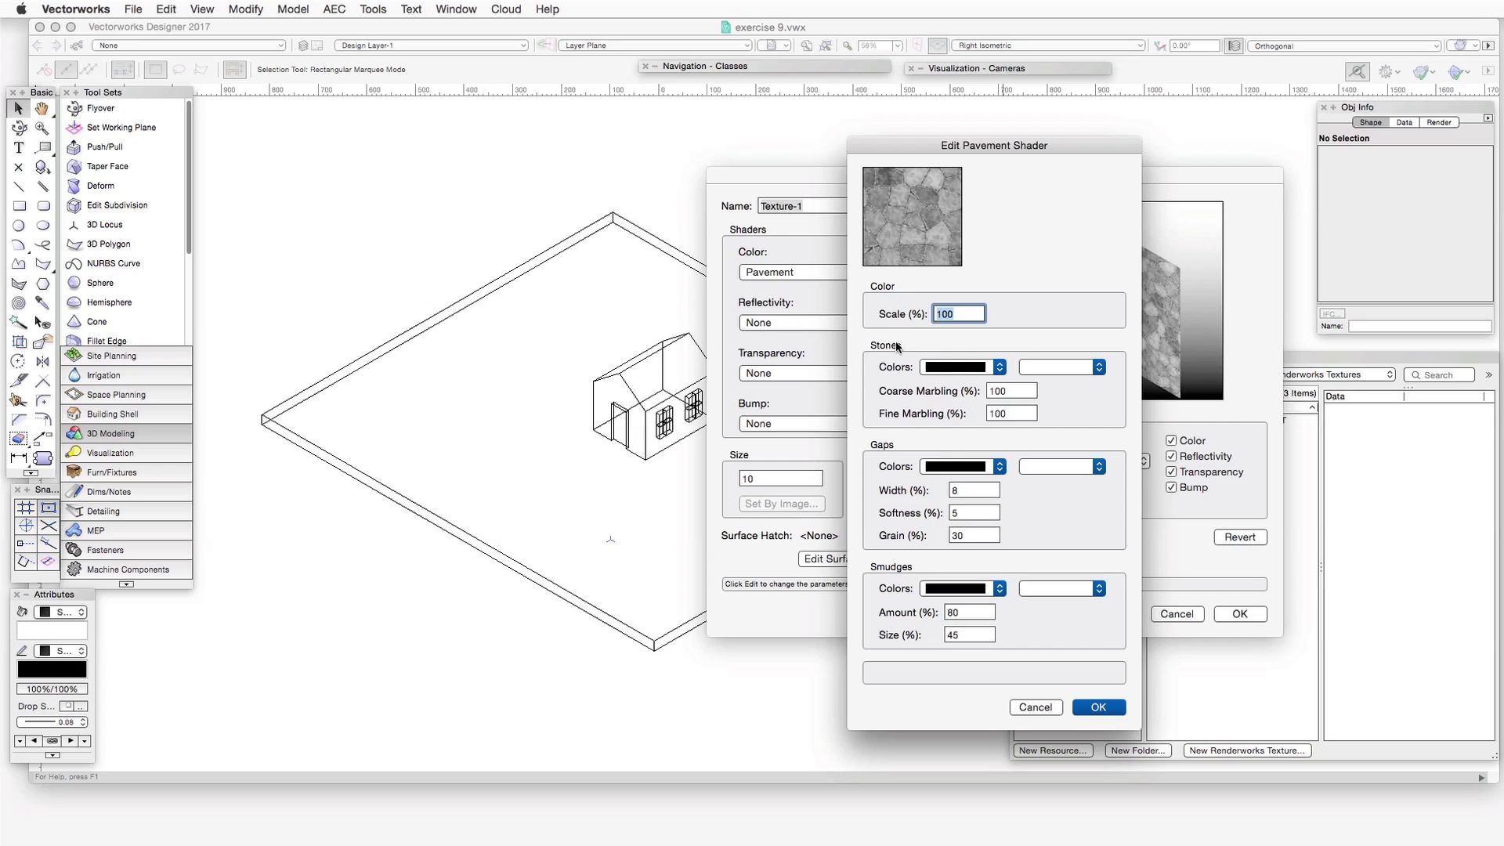
click(962, 368)
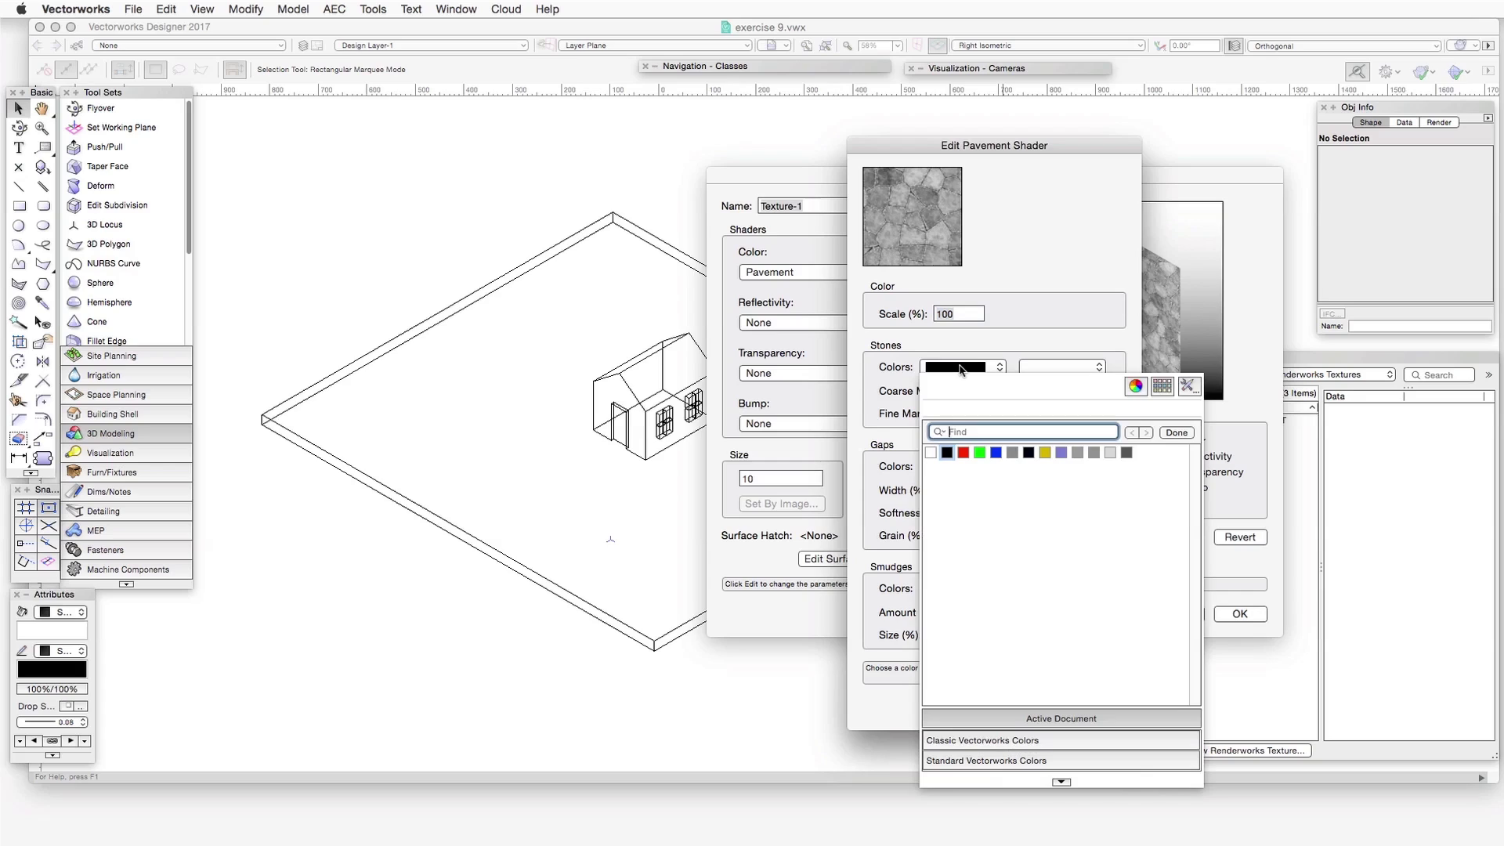
click(996, 454)
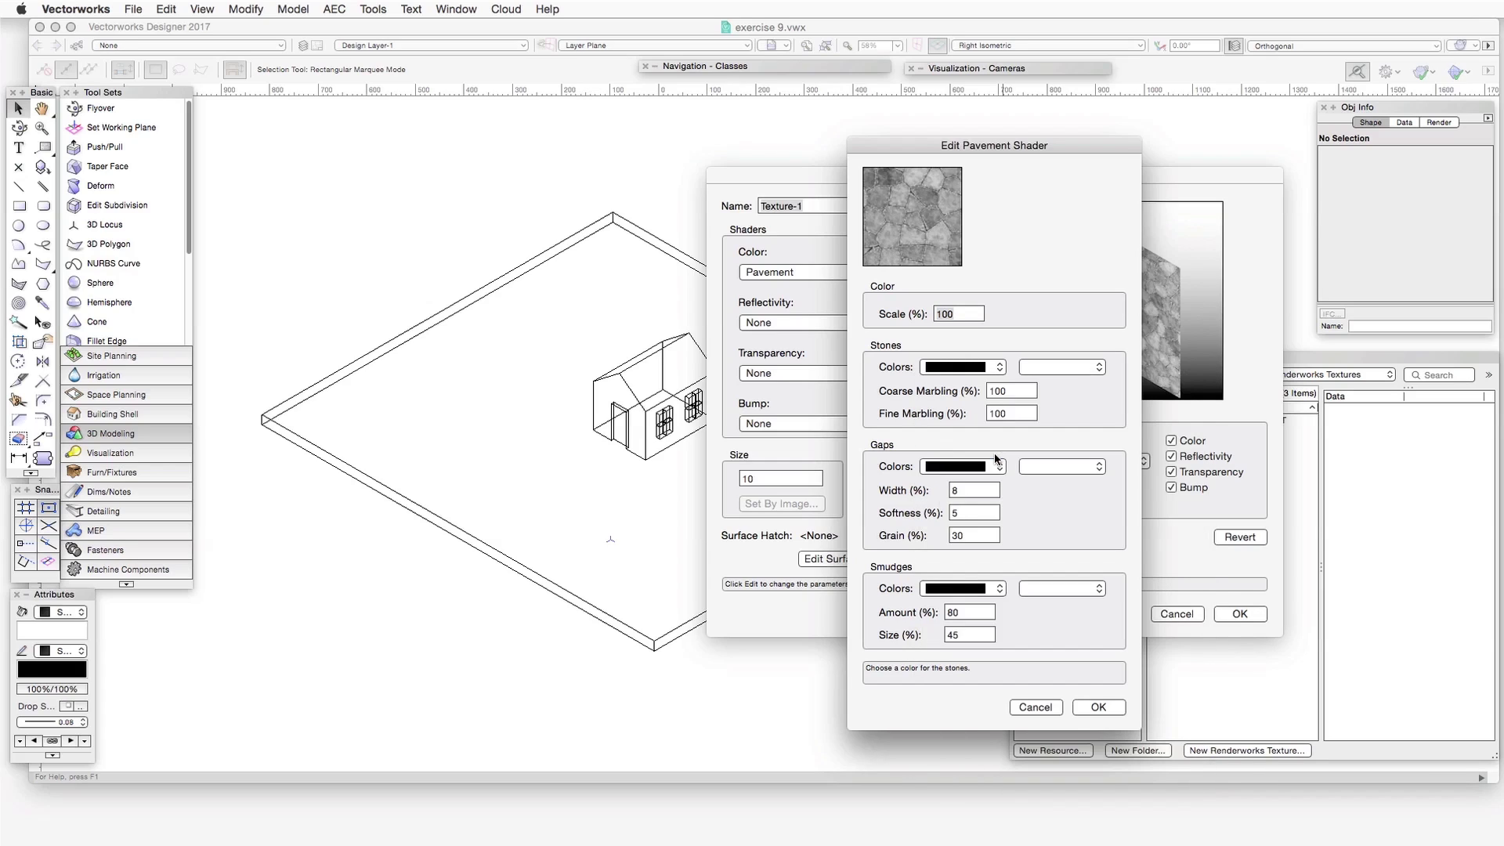
click(1109, 709)
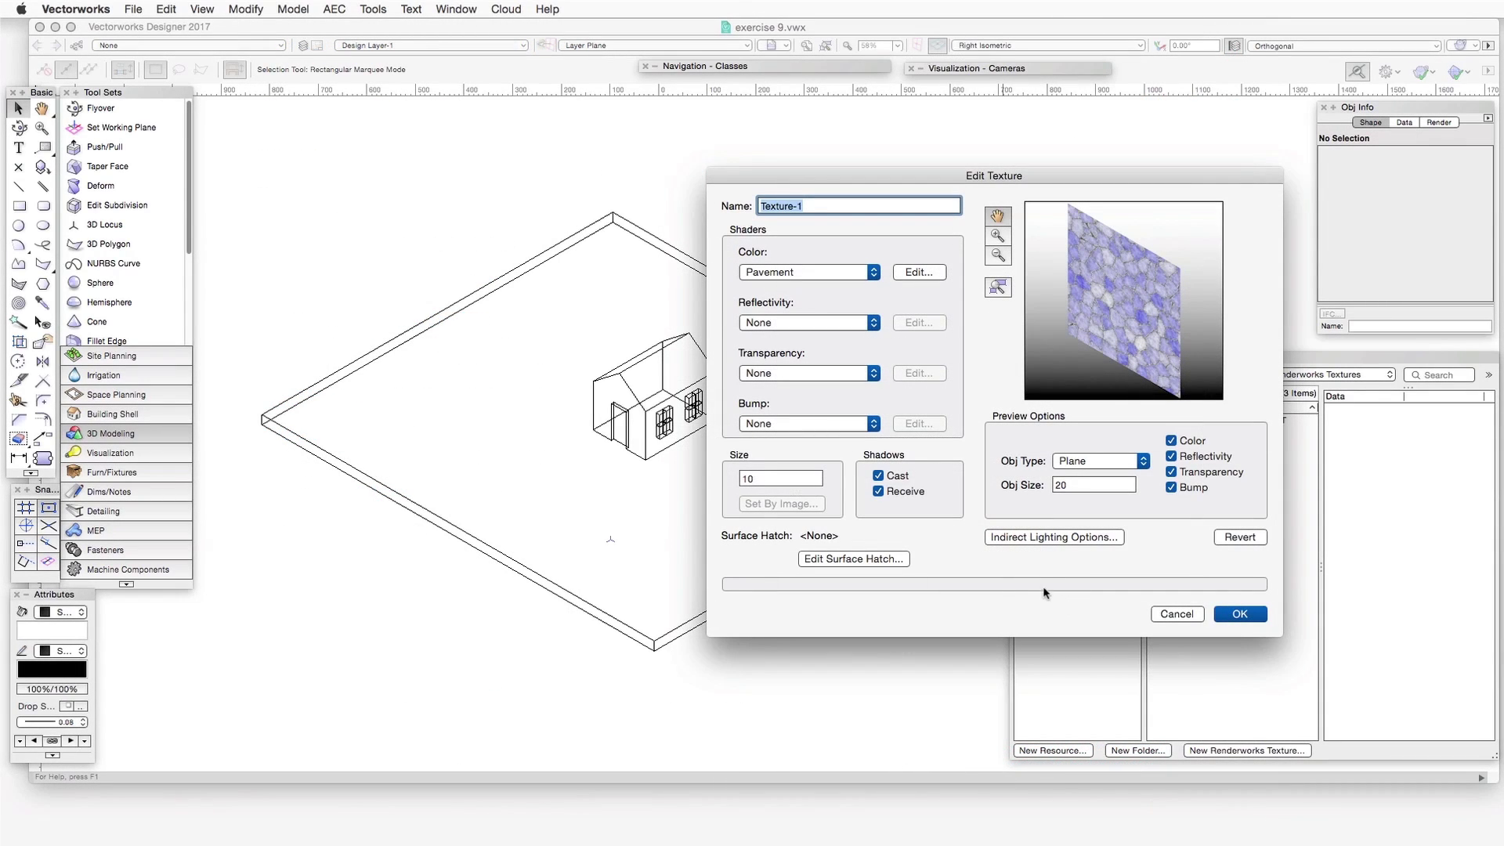
Set the texture size to 40 and preview object size to 80, then save Texture-1.
click(773, 479)
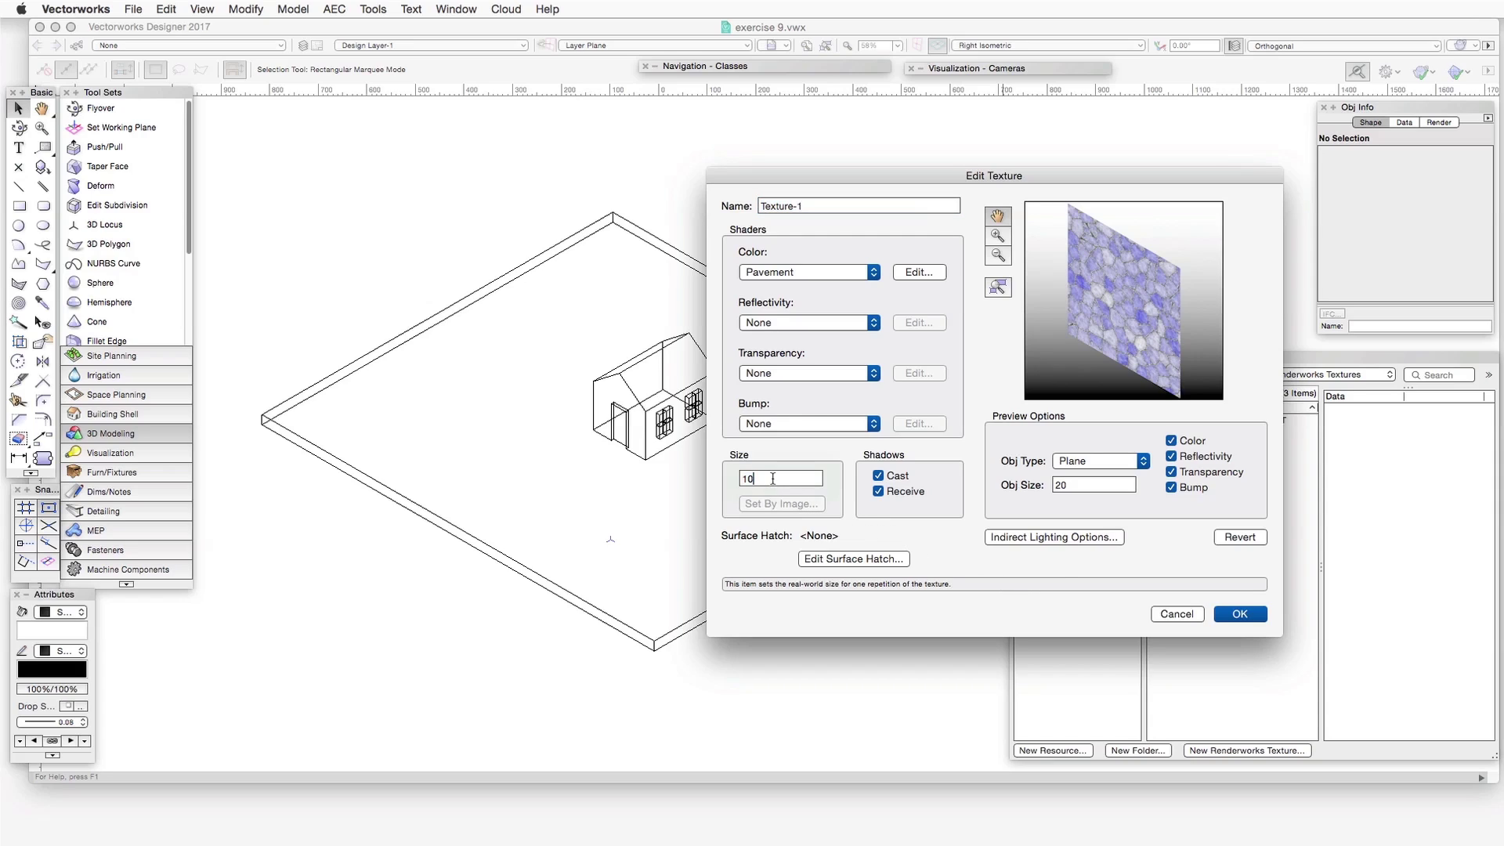
drag(773, 478, 740, 478)
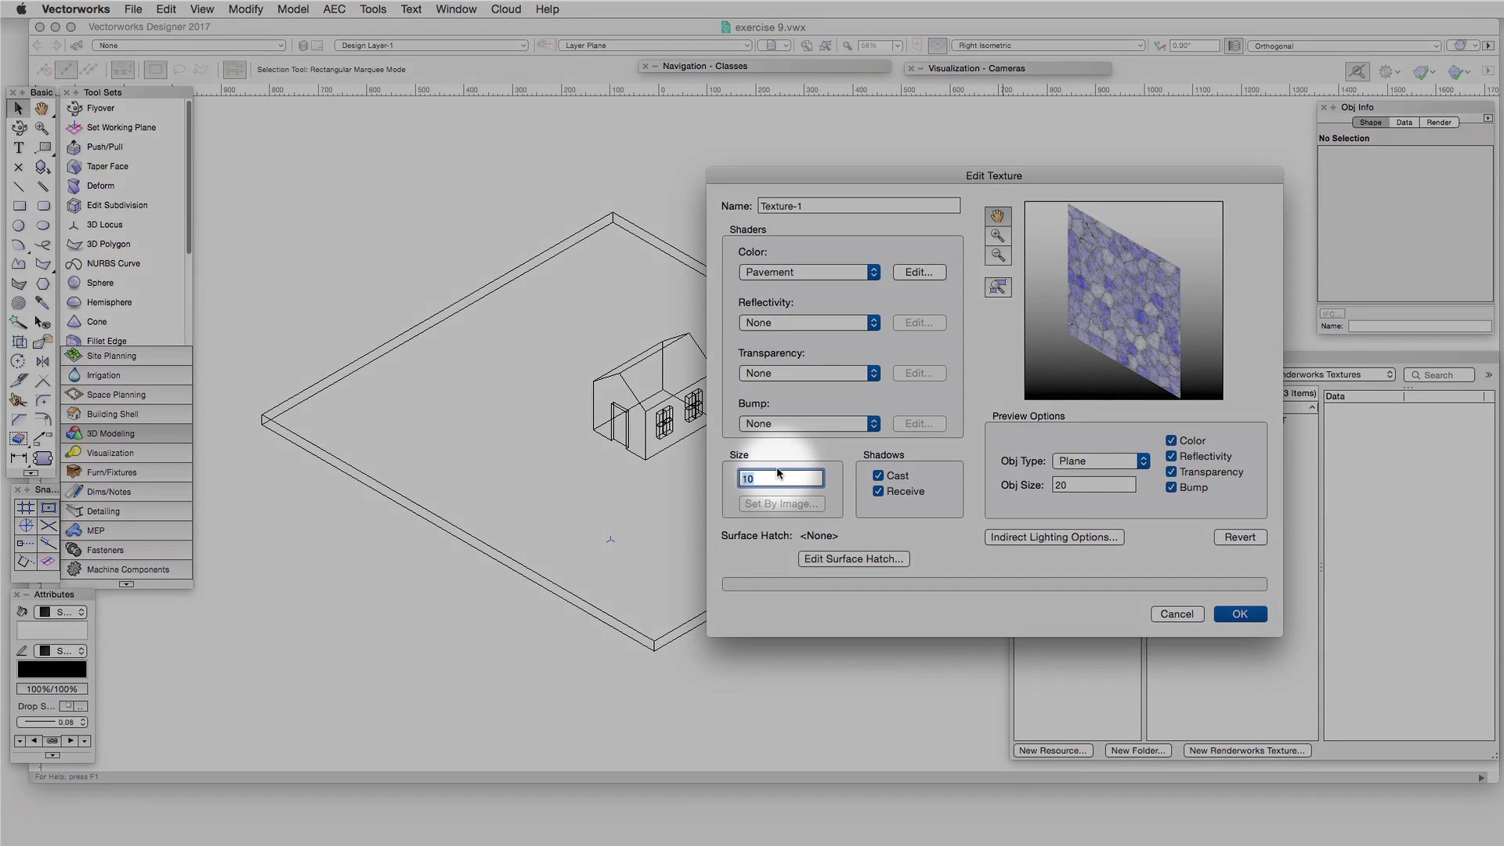
text(40)
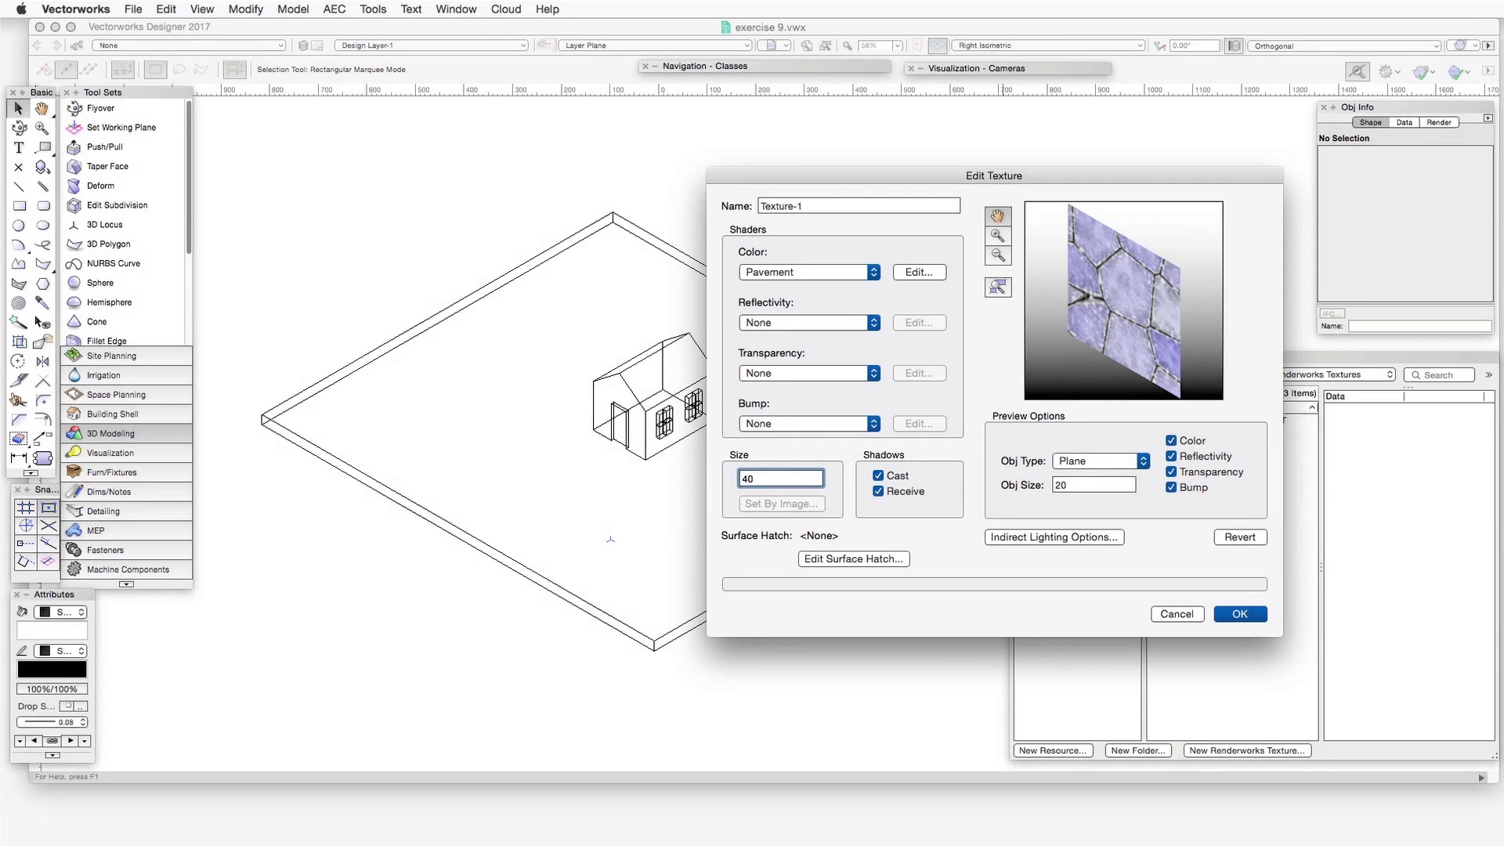
drag(1088, 481, 1046, 483)
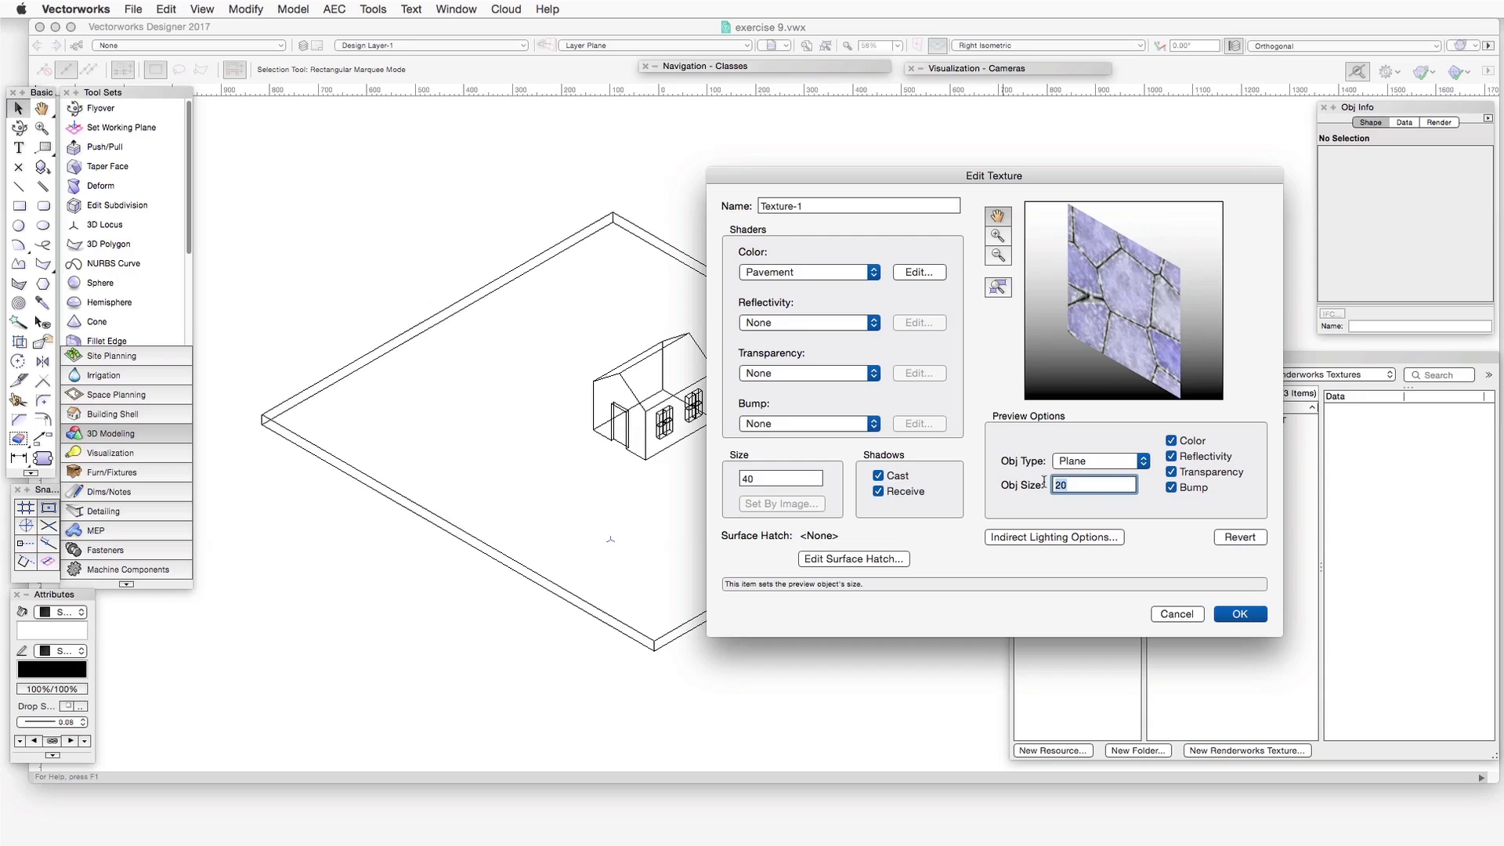
text(8)
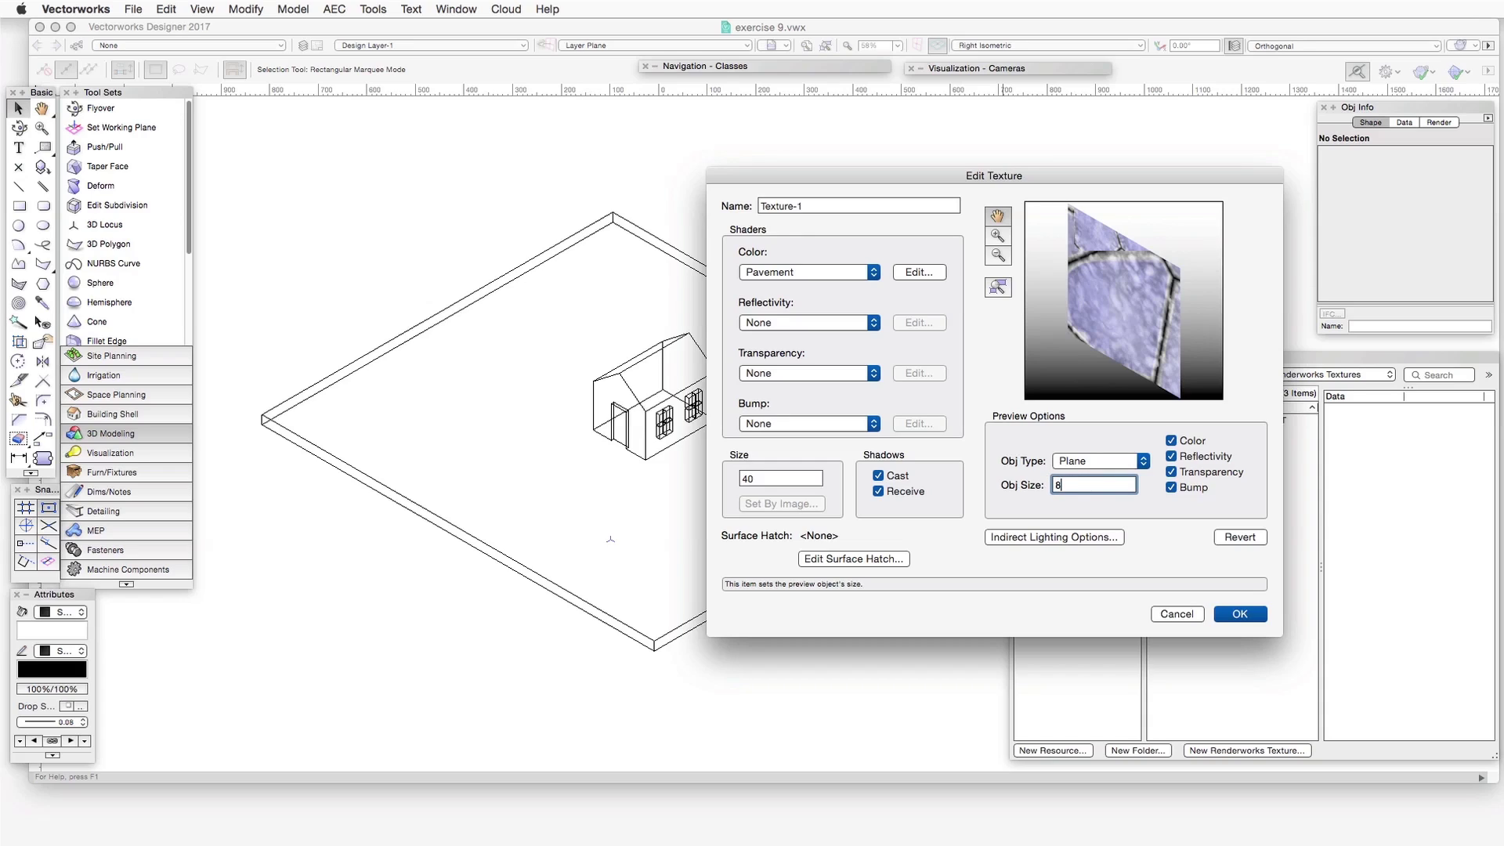
text(0)
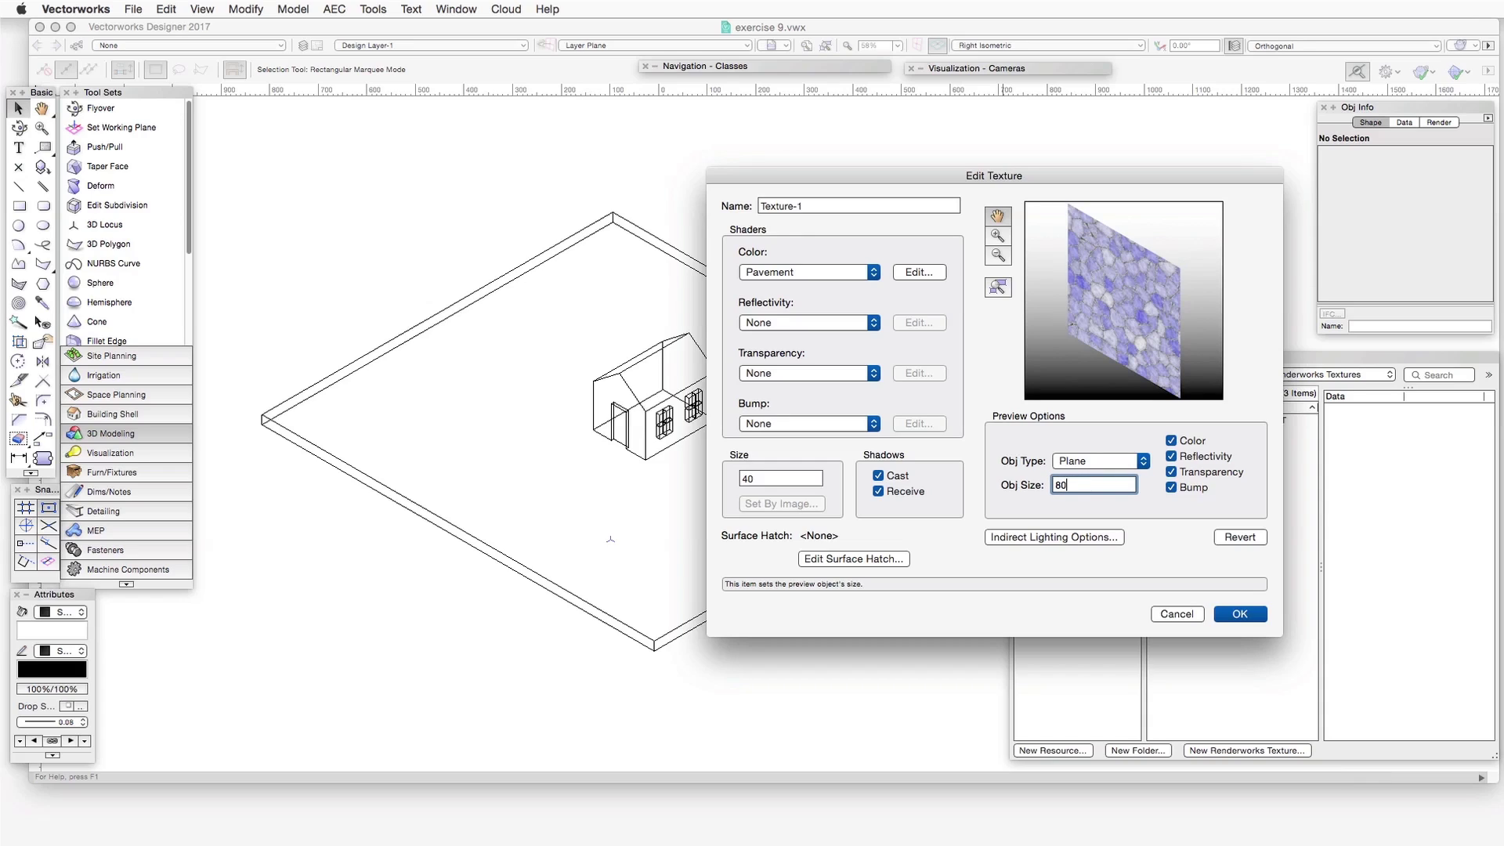
click(1239, 614)
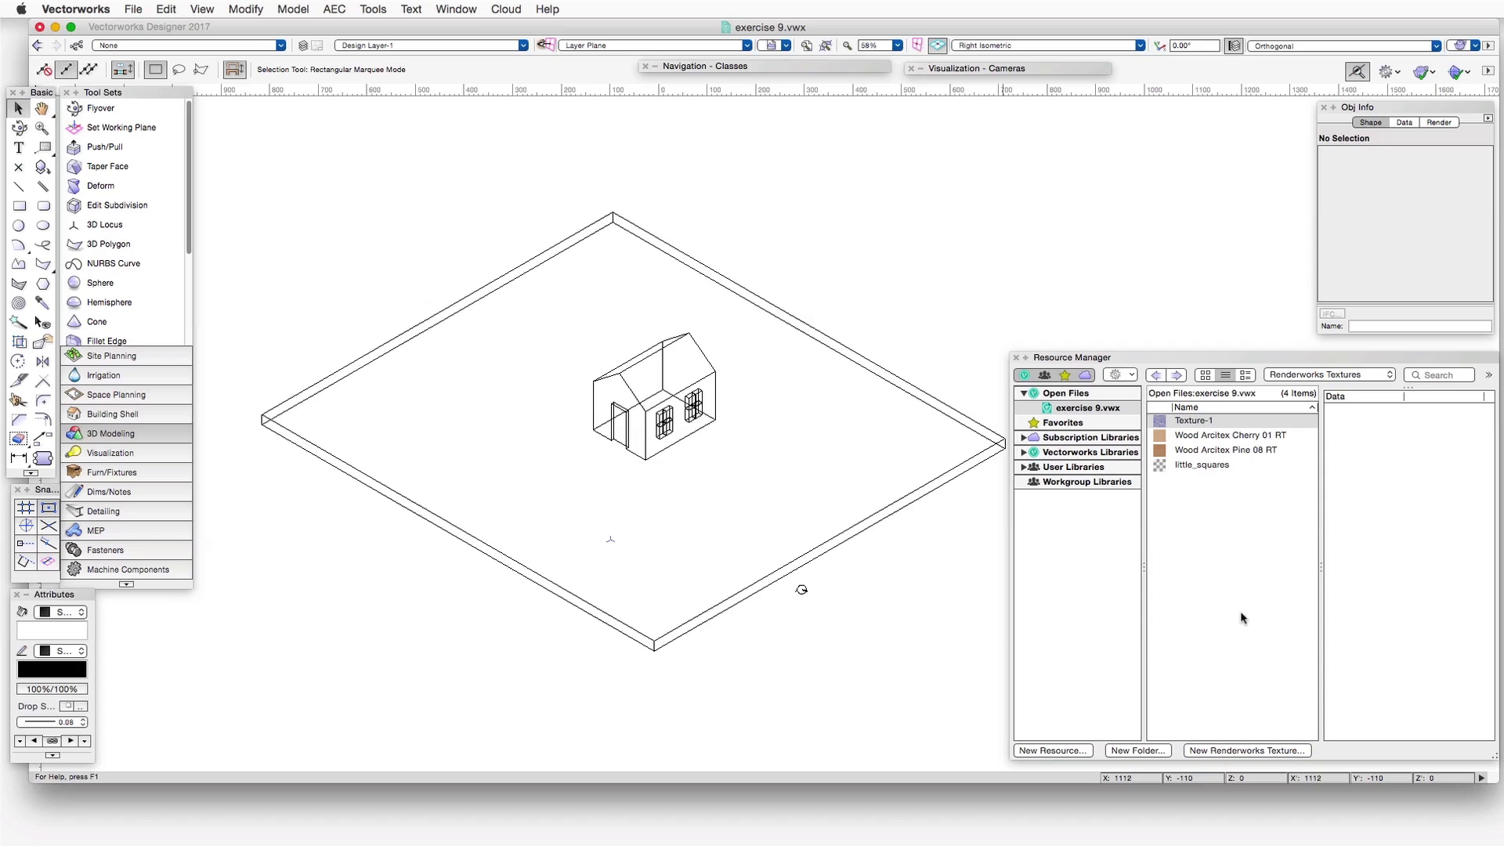
Reopen Texture-1 from the Resource Manager in the Edit Texture dialog.
double_click(1193, 421)
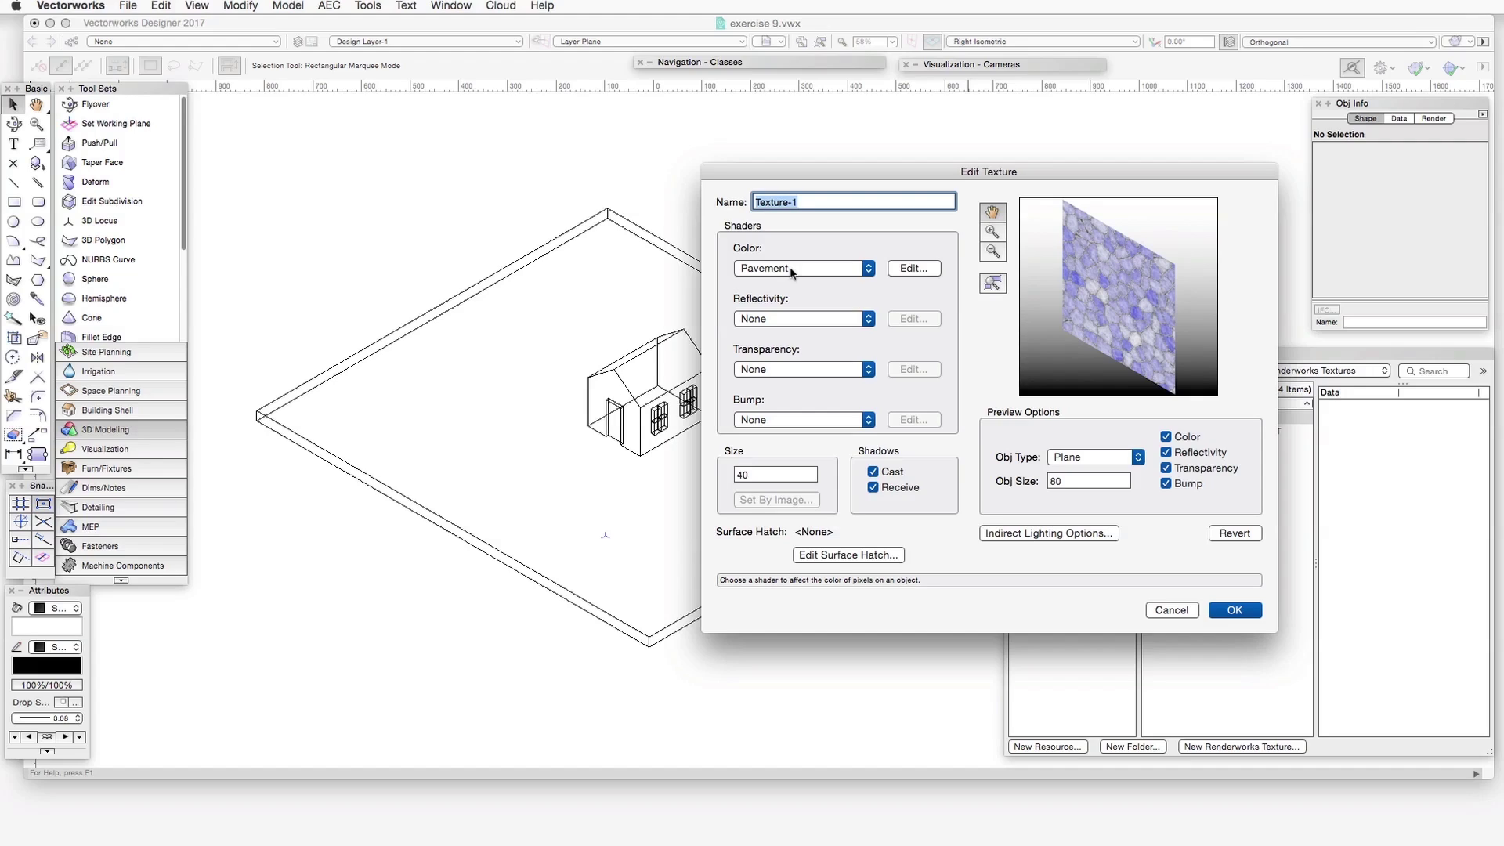
Change the Color shader from Pavement to Tiles for red and green tiles.
click(791, 271)
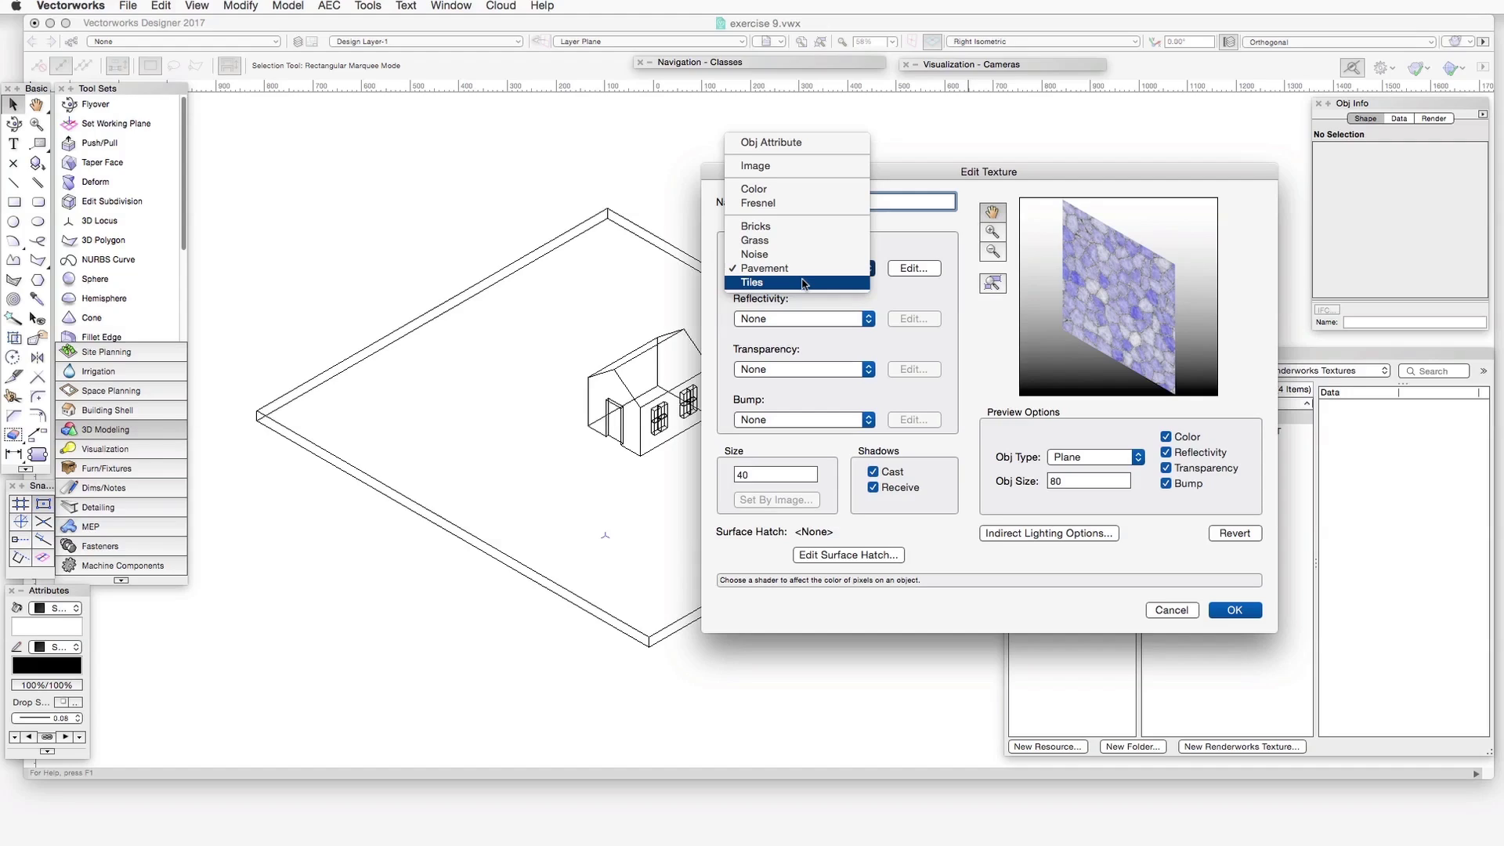
click(804, 283)
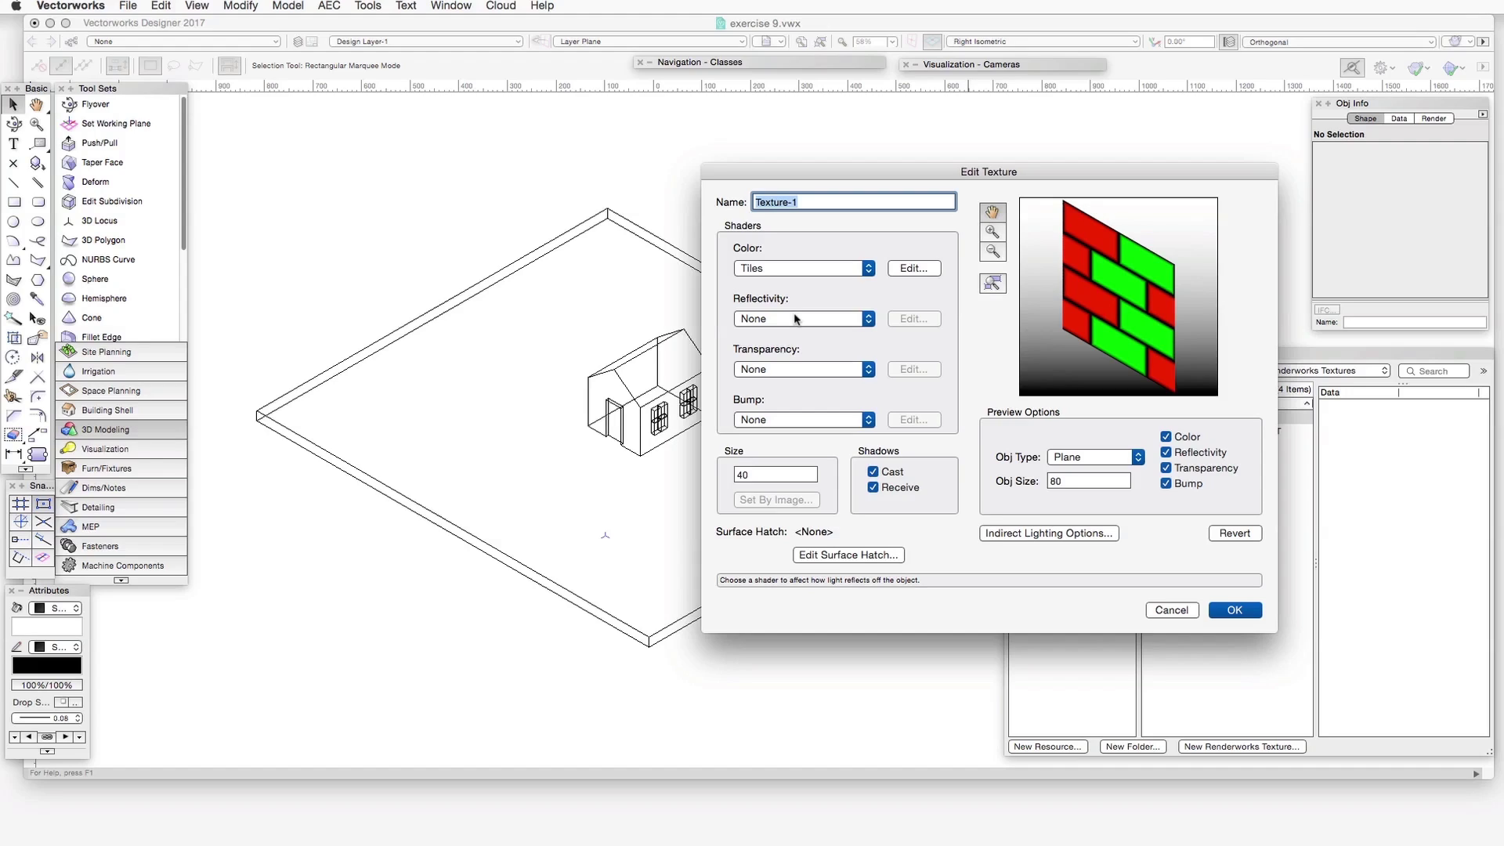
Choose Bricks as Texture-1's Reflectivity shader.
click(796, 318)
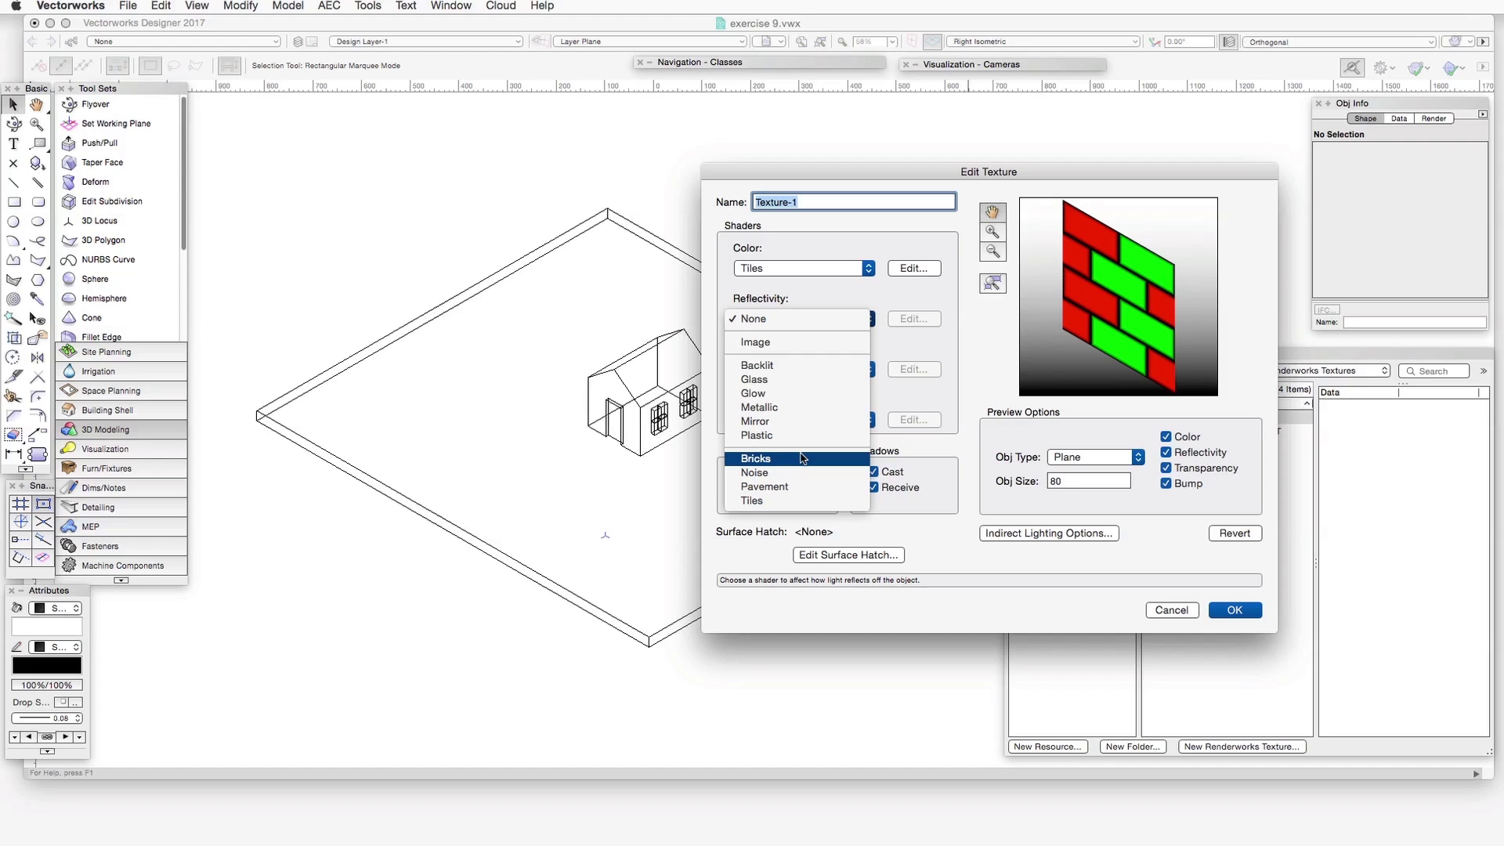
click(802, 459)
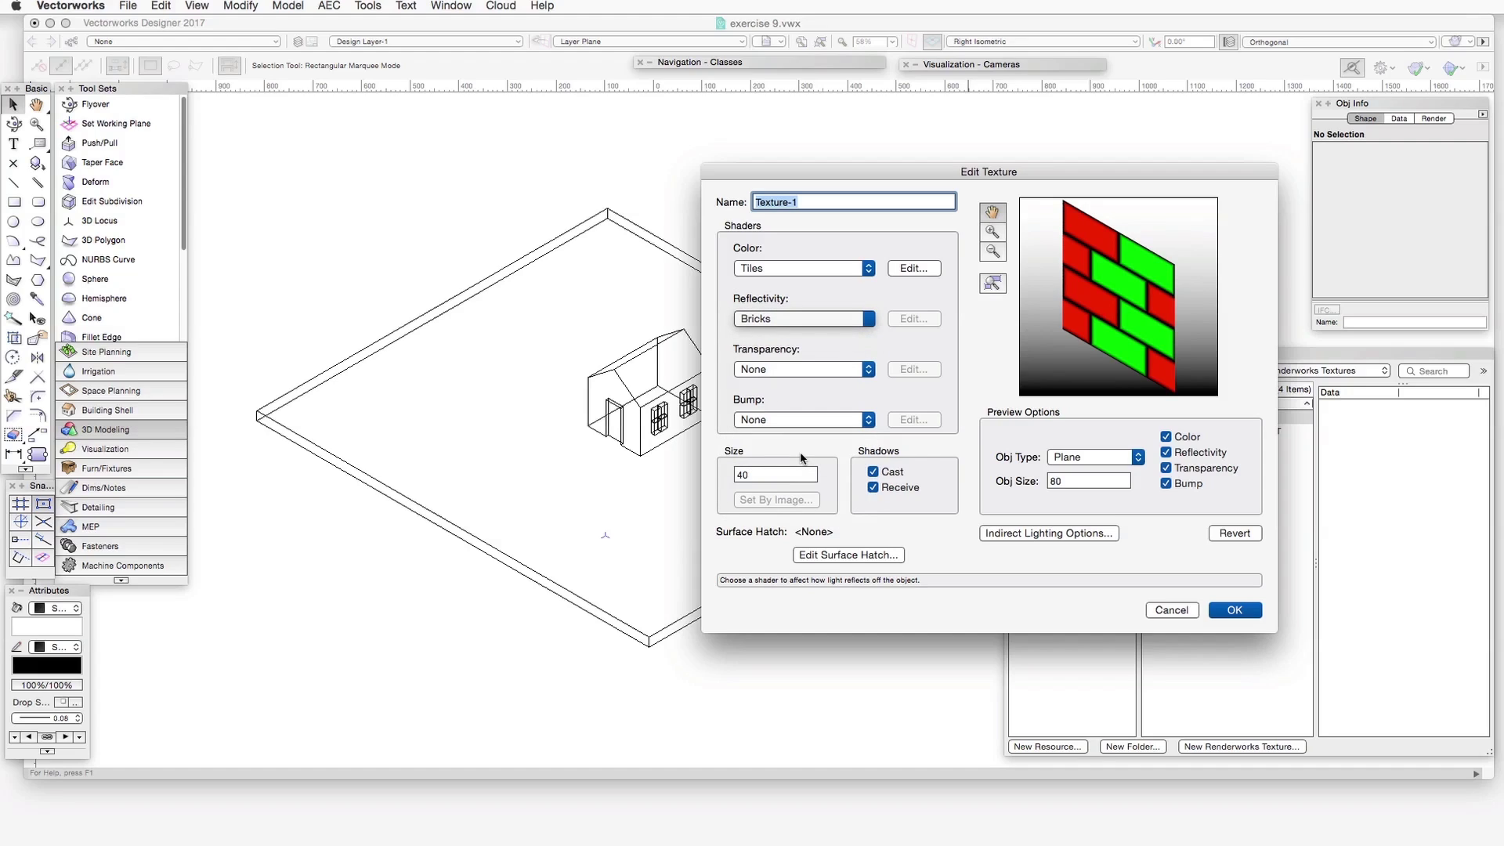
click(790, 368)
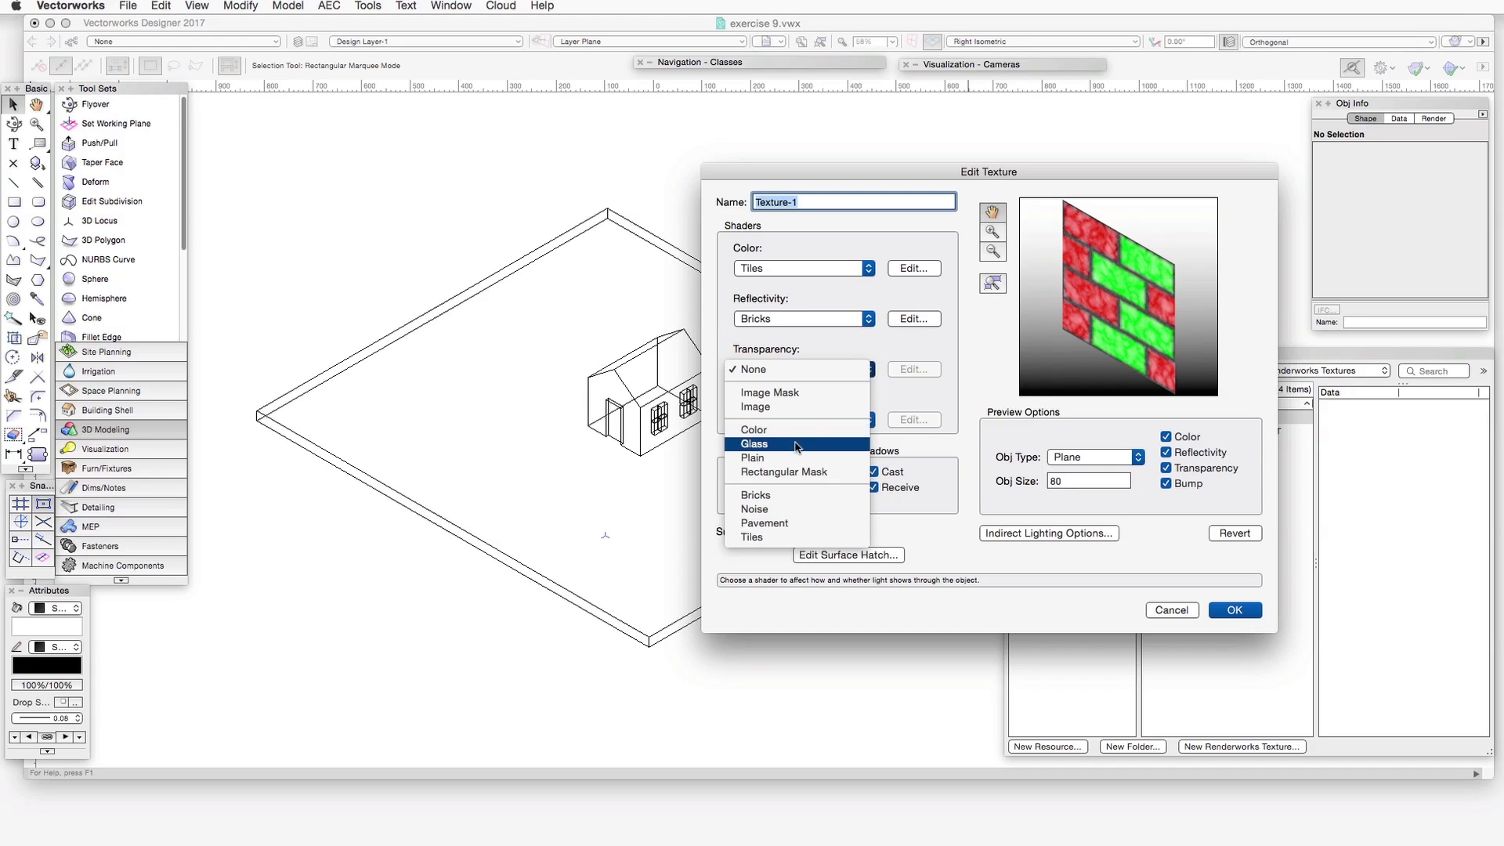
Try Glass and Rectangular Mask as the Transparency shader, settling on Noise.
click(795, 445)
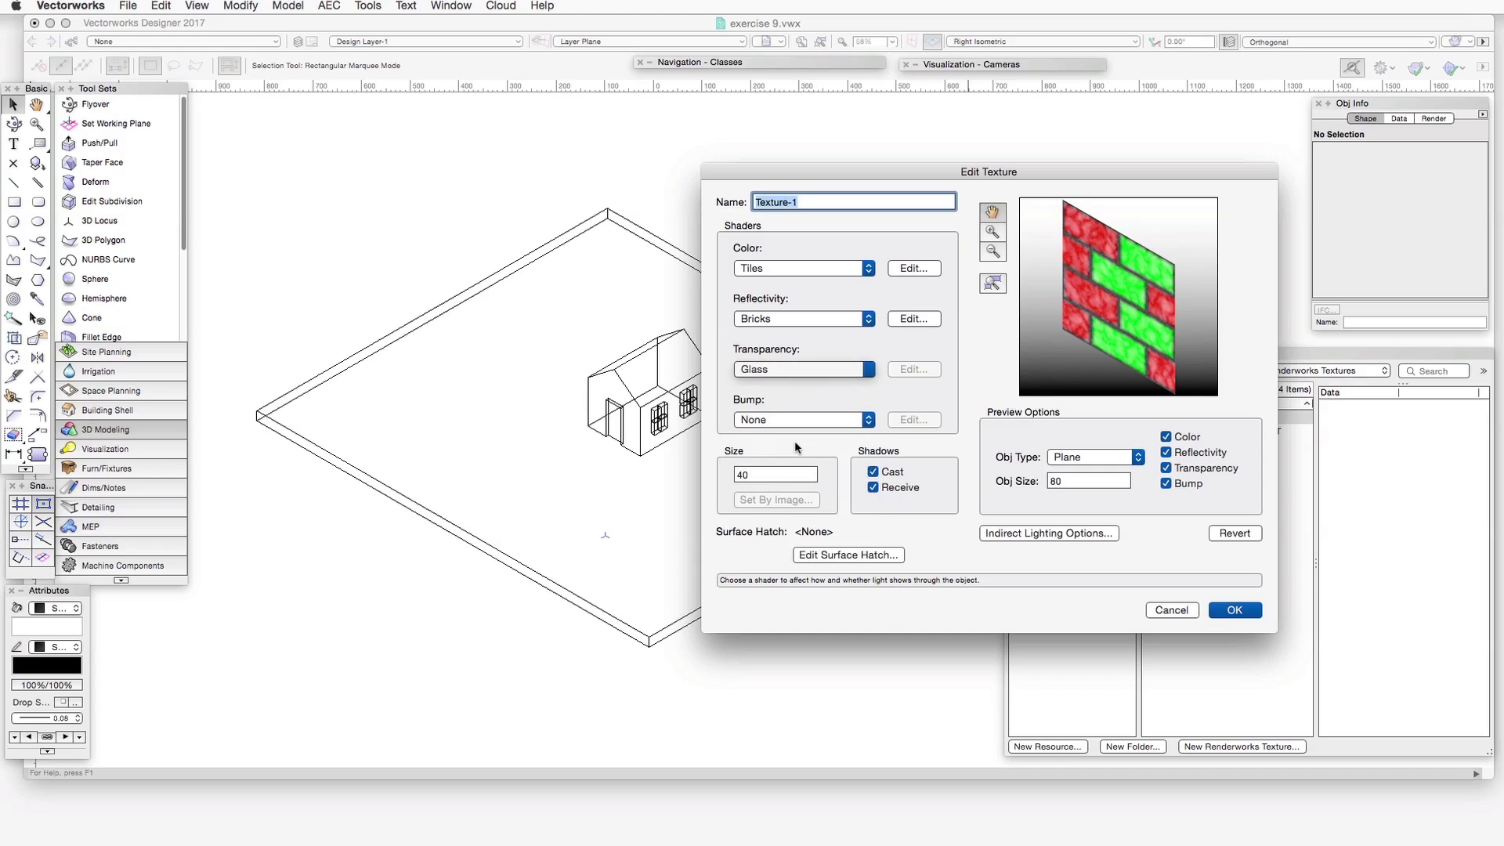
click(788, 369)
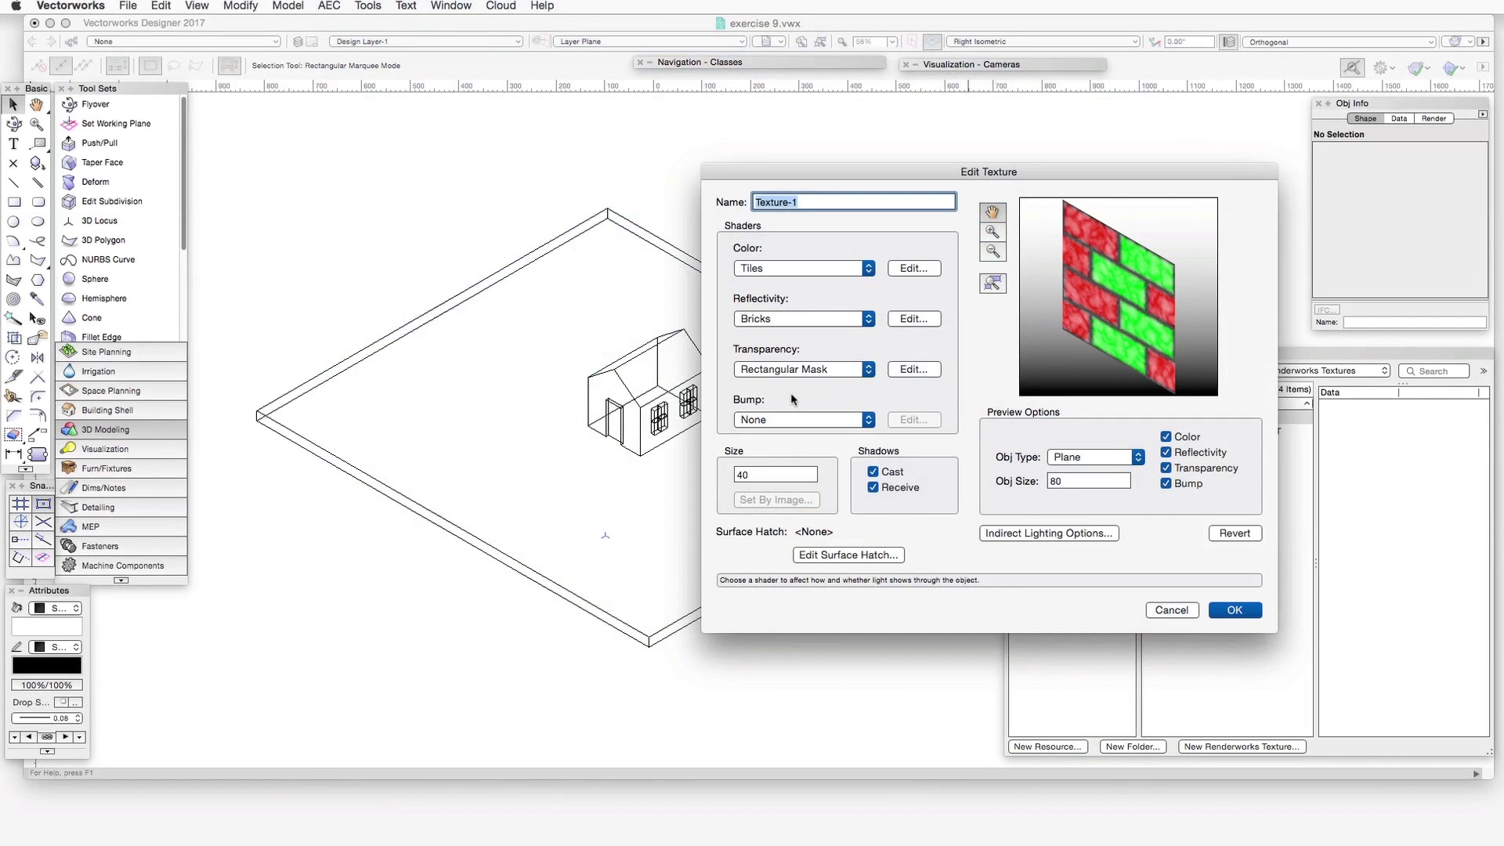
click(795, 370)
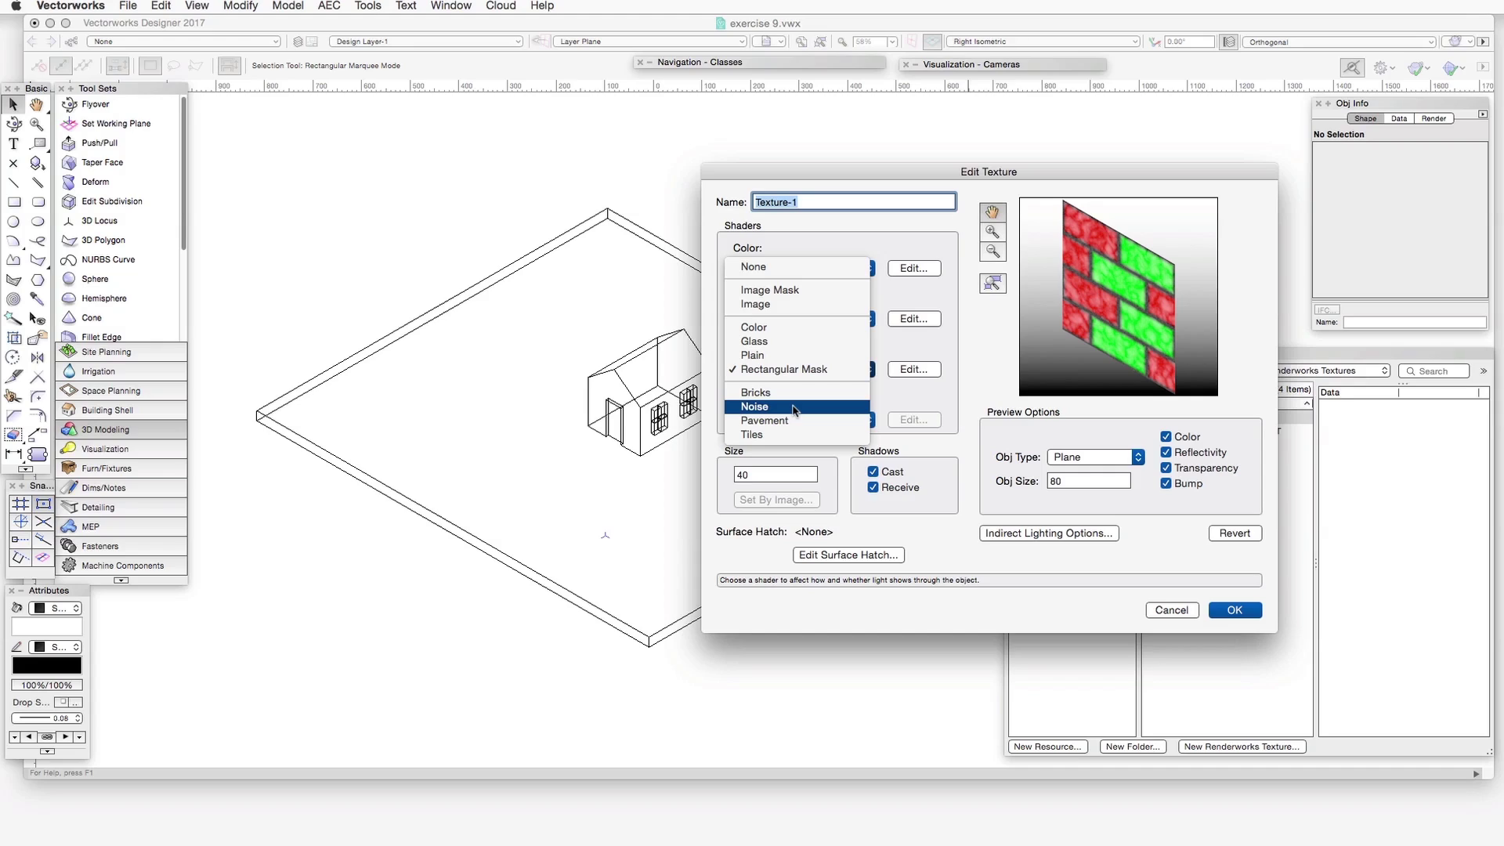
click(793, 407)
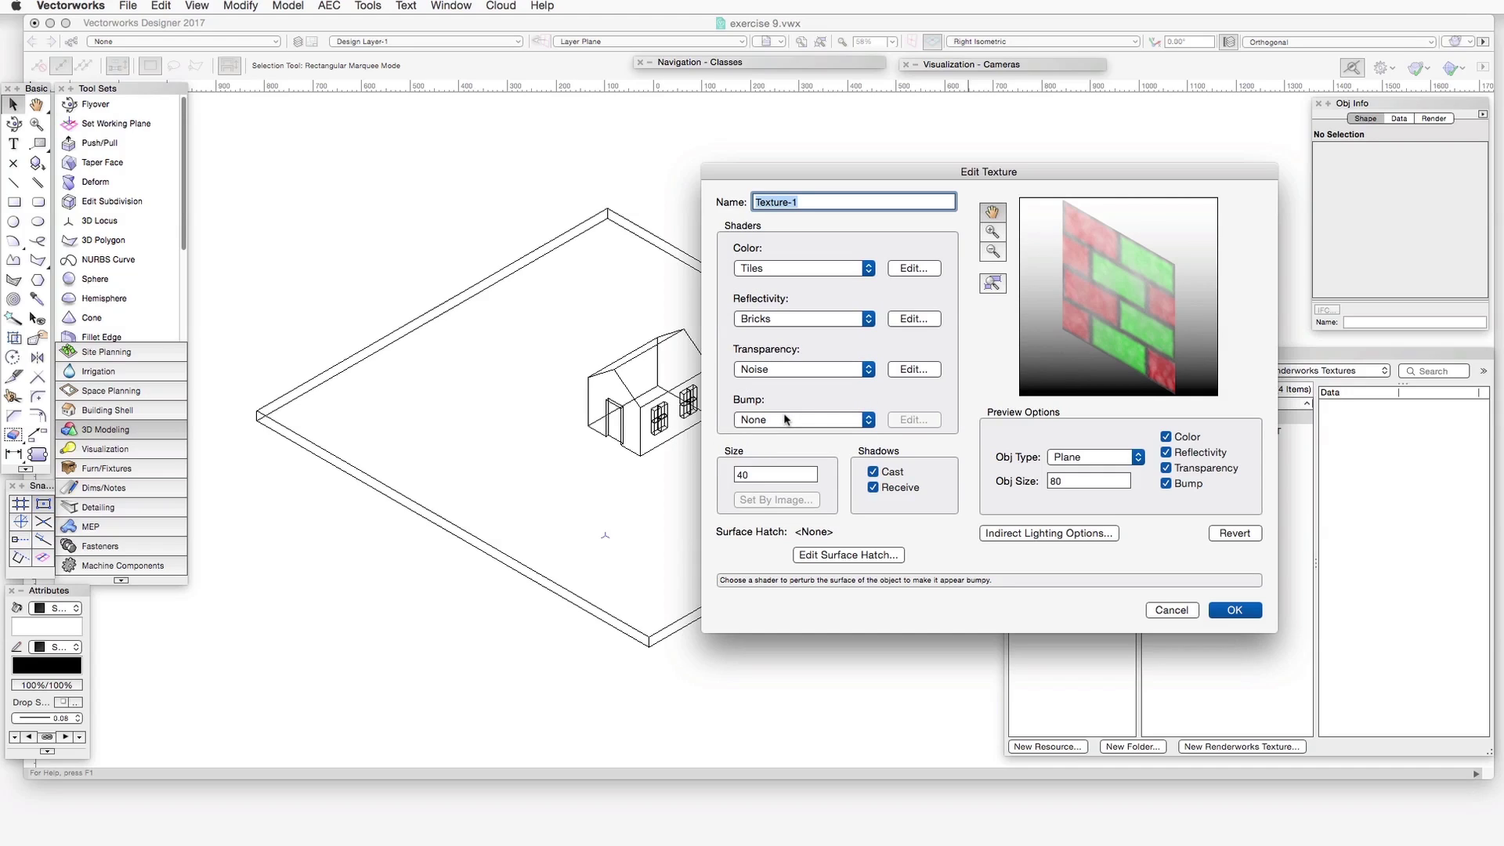
Leave Bump at None and switch Transparency back to Rectangular Mask.
click(786, 420)
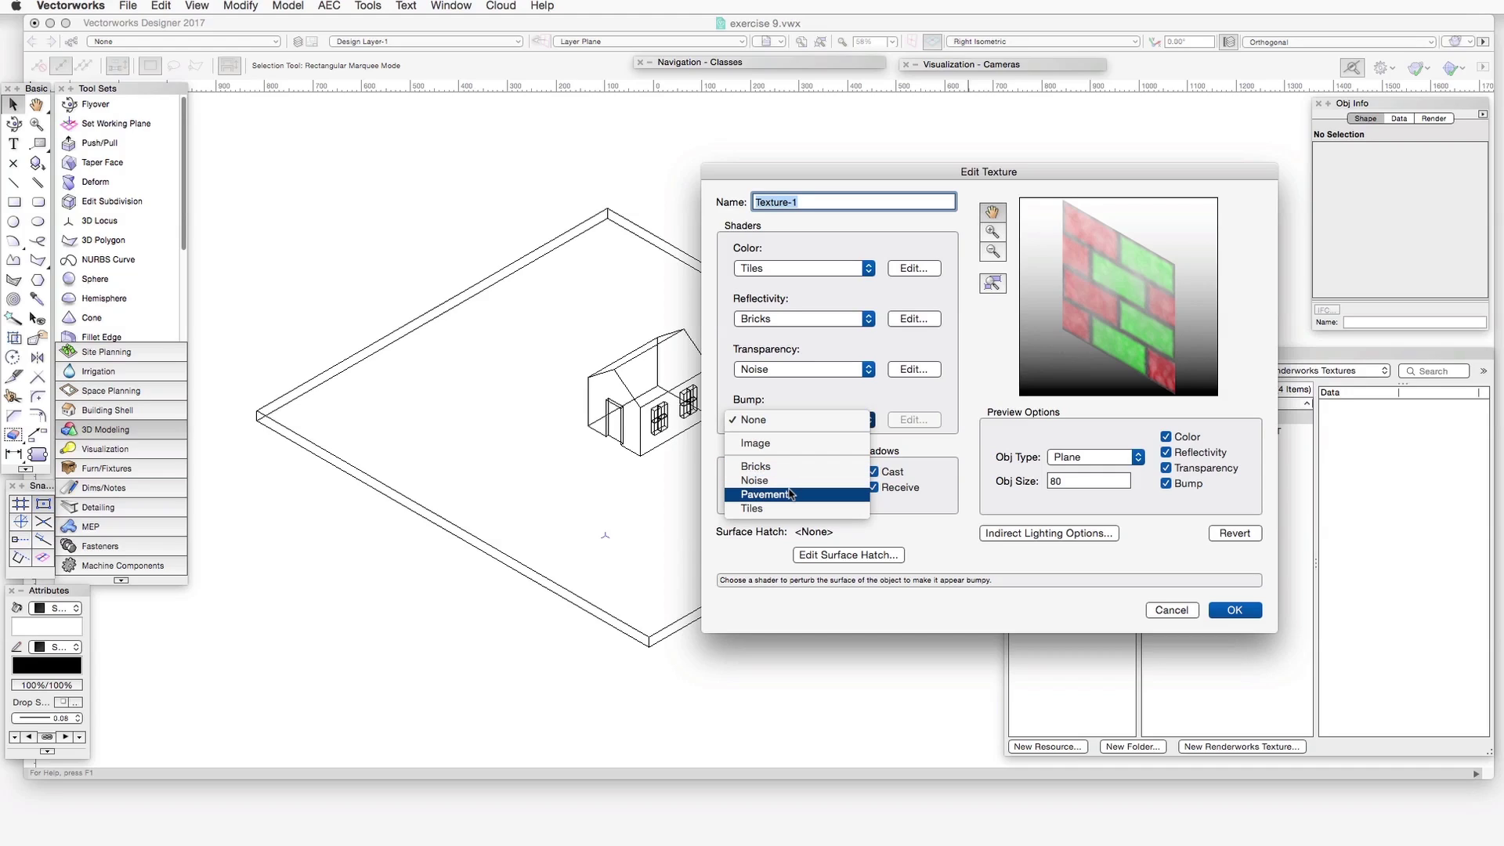
click(789, 493)
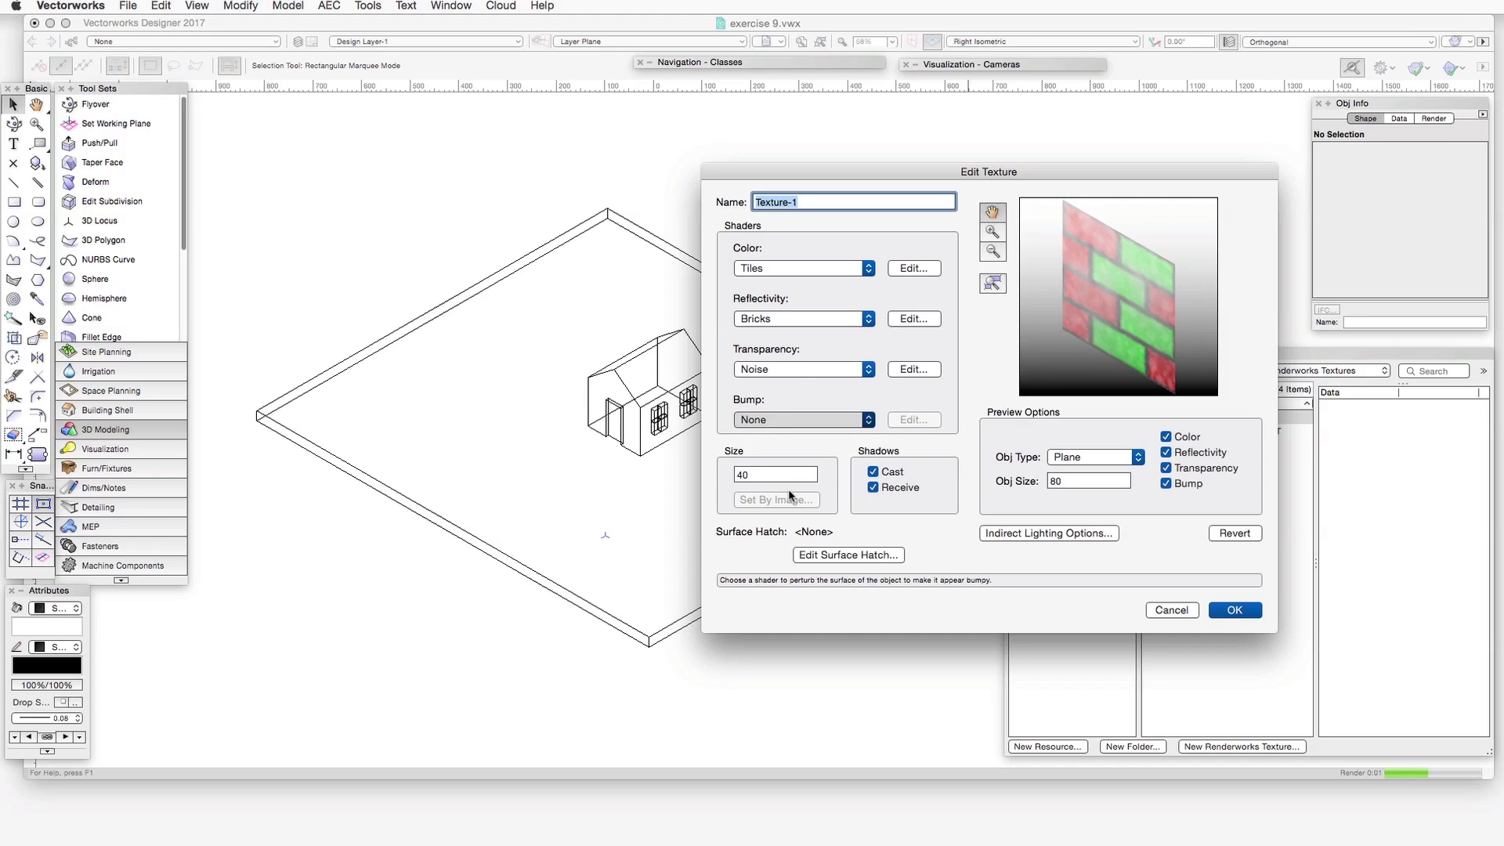
click(799, 369)
click(795, 371)
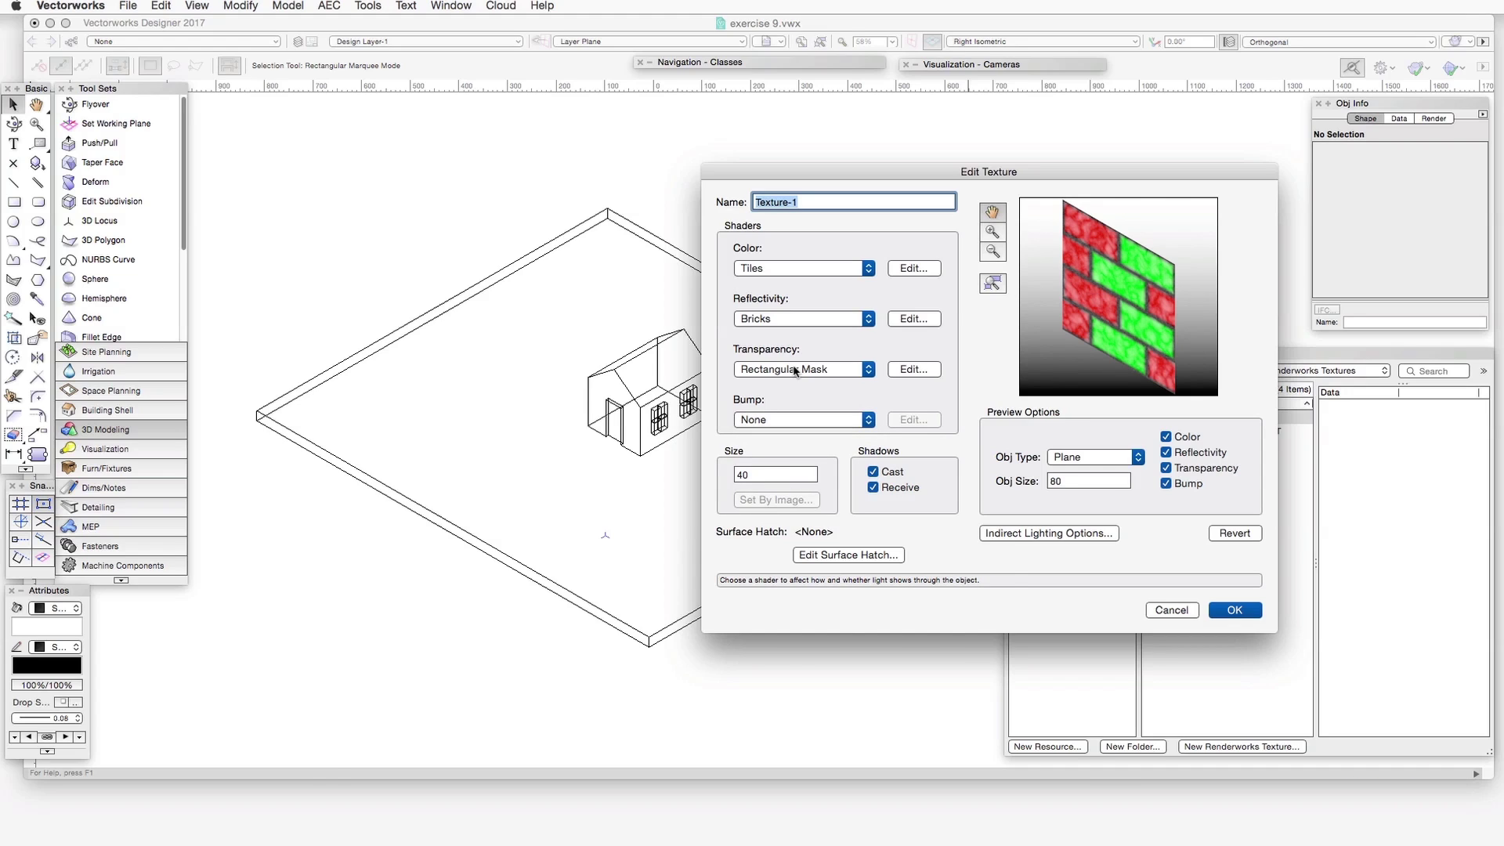